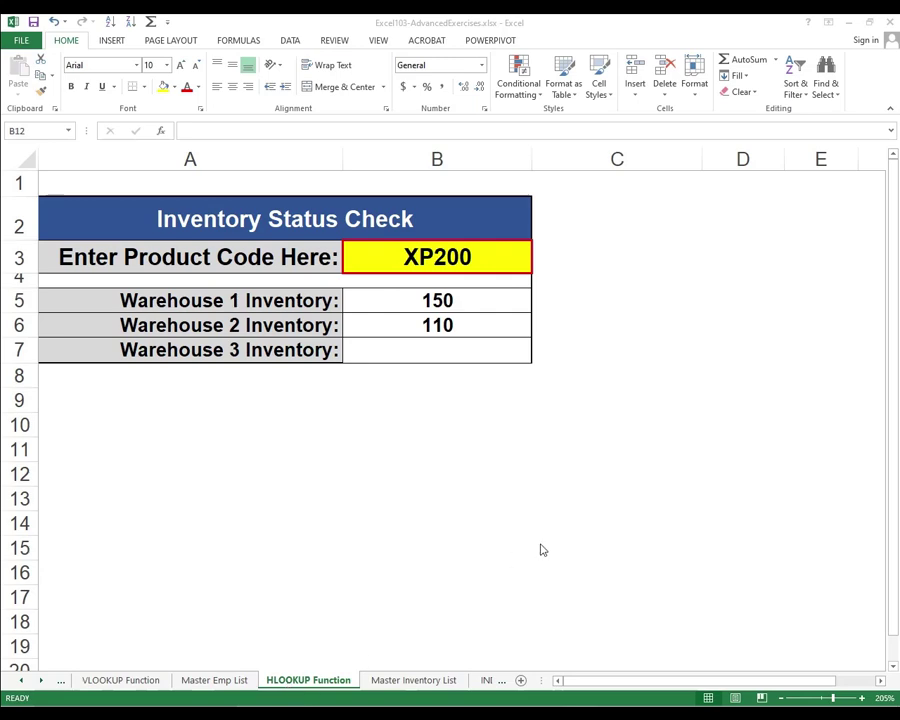
# Step: Review the arguments of the HLOOKUP formula in the Warehouse 1 inventory cell B5
pyautogui.click(434, 302)
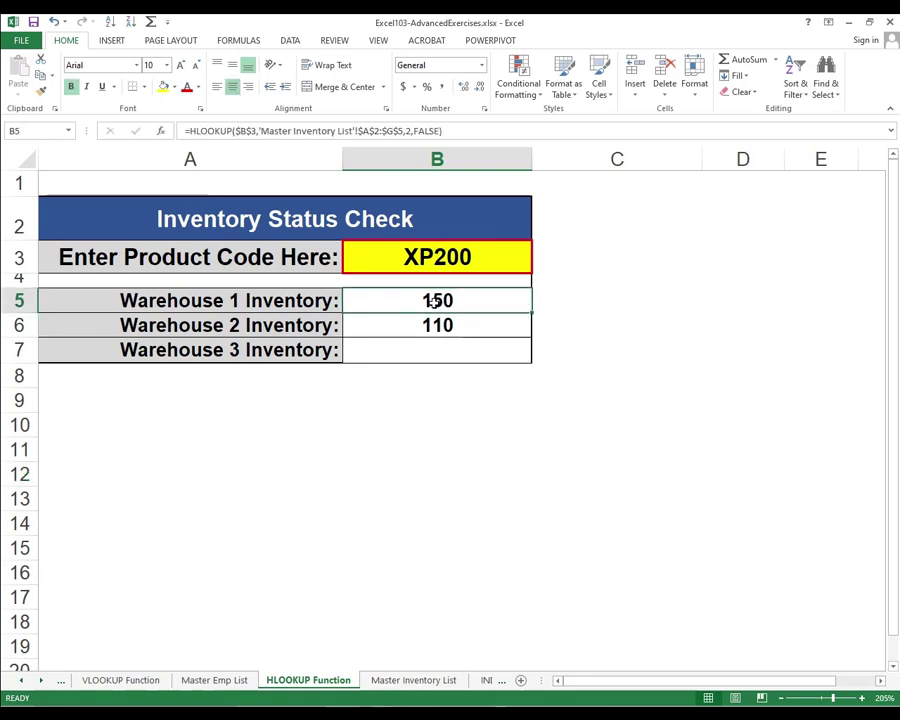
pyautogui.doubleClick(434, 302)
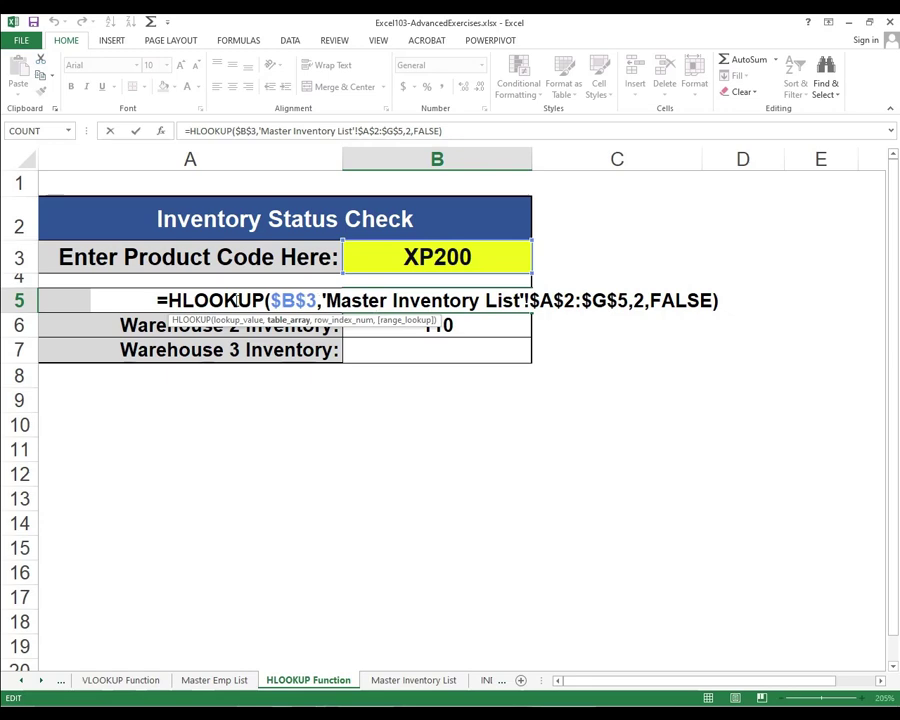
pyautogui.click(232, 299)
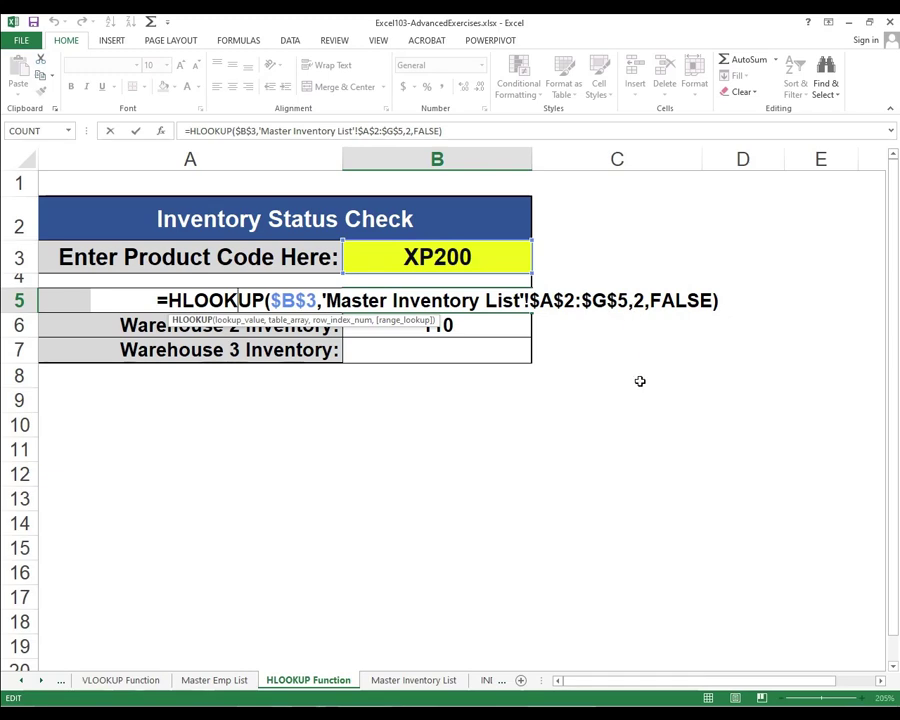
pyautogui.hotkey('ctrl', 'Return')
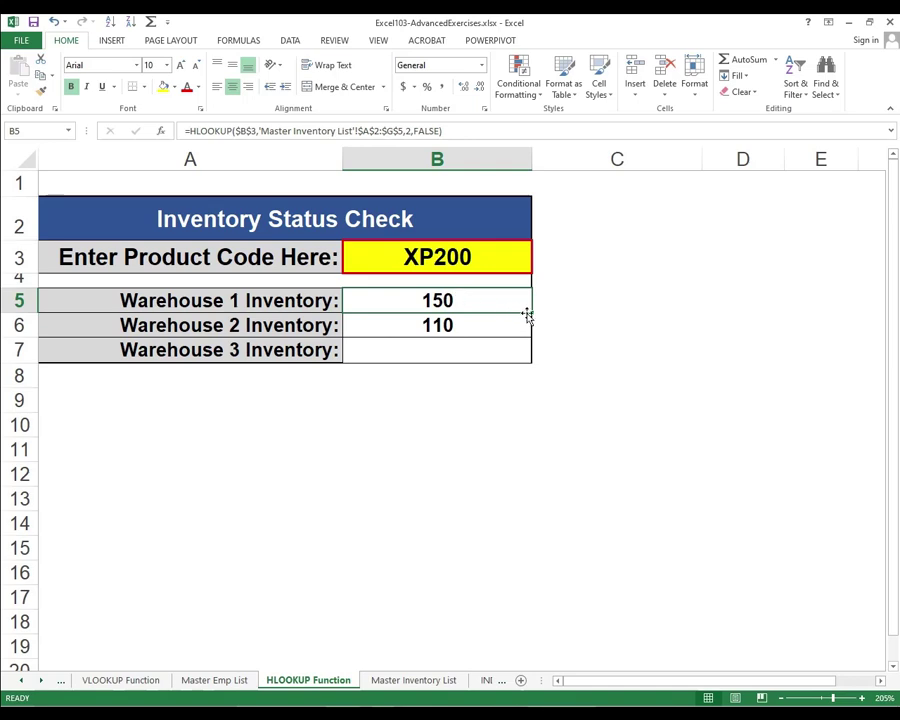
# Step: Fill the HLOOKUP formula from B5 down through B7 and check the row index argument in the B6 copy
pyautogui.moveTo(530, 314); pyautogui.dragTo(524, 354)
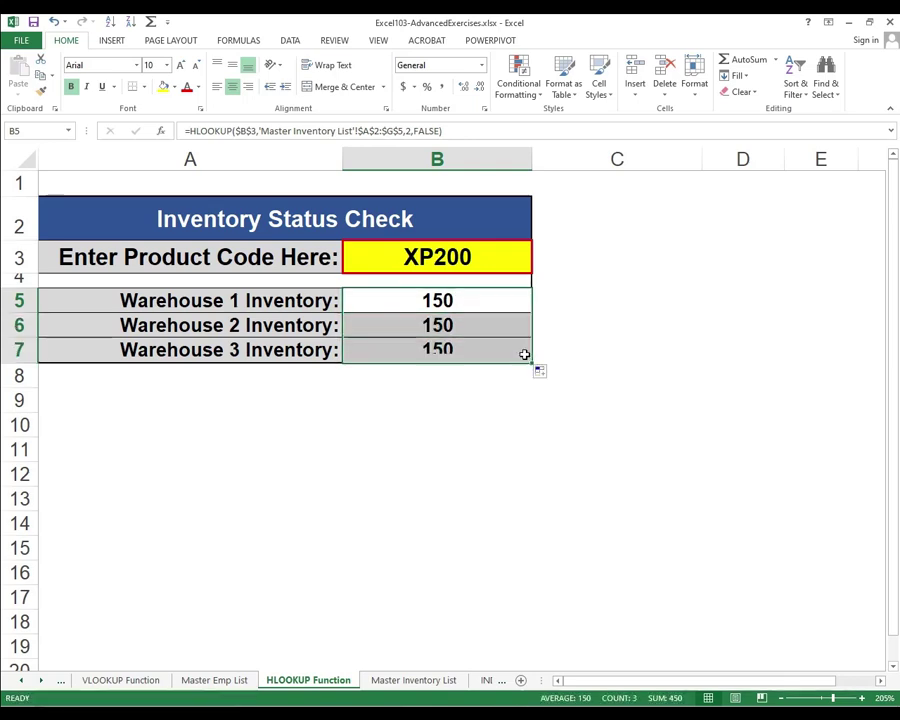
pyautogui.doubleClick(420, 324)
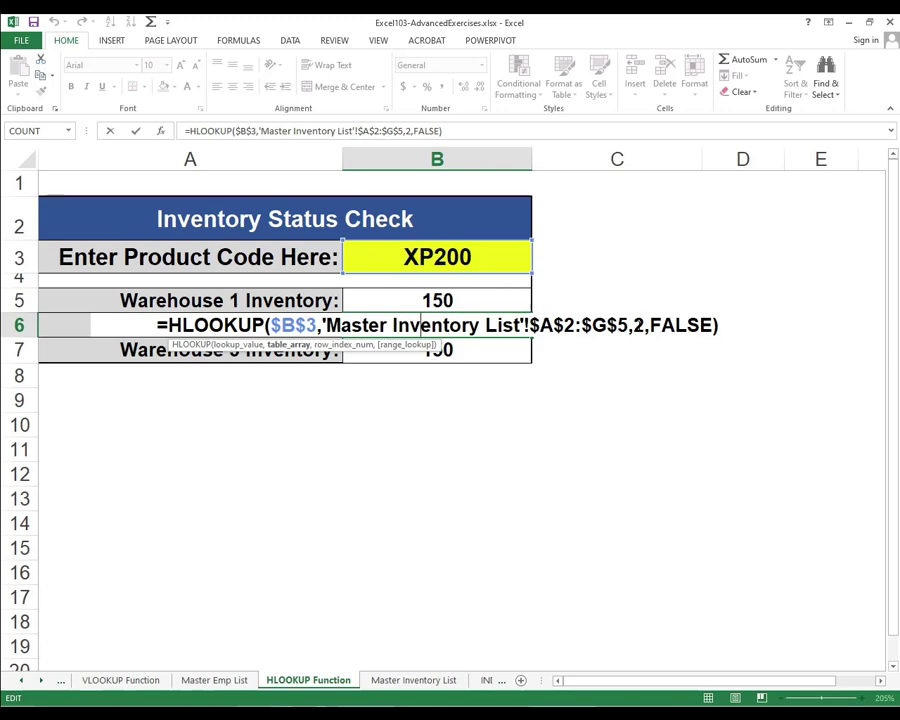
pyautogui.hotkey('ctrl', 'Return')
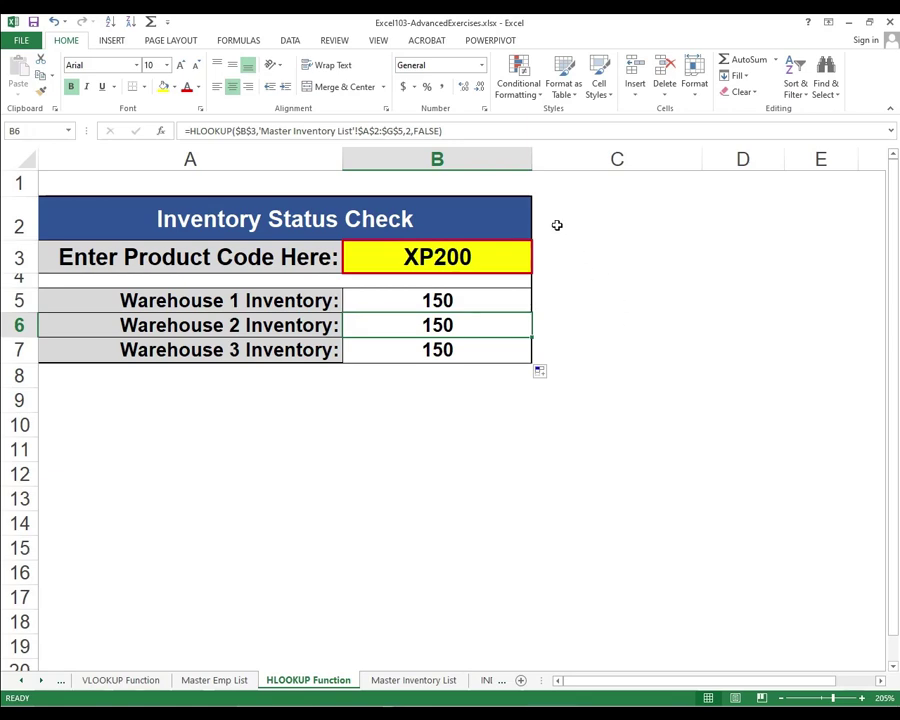
# Step: Compare the warehouse labels in A5:A7 with the warehouse labels in A3:A5 of the Master Inventory List sheet
pyautogui.click(300, 298)
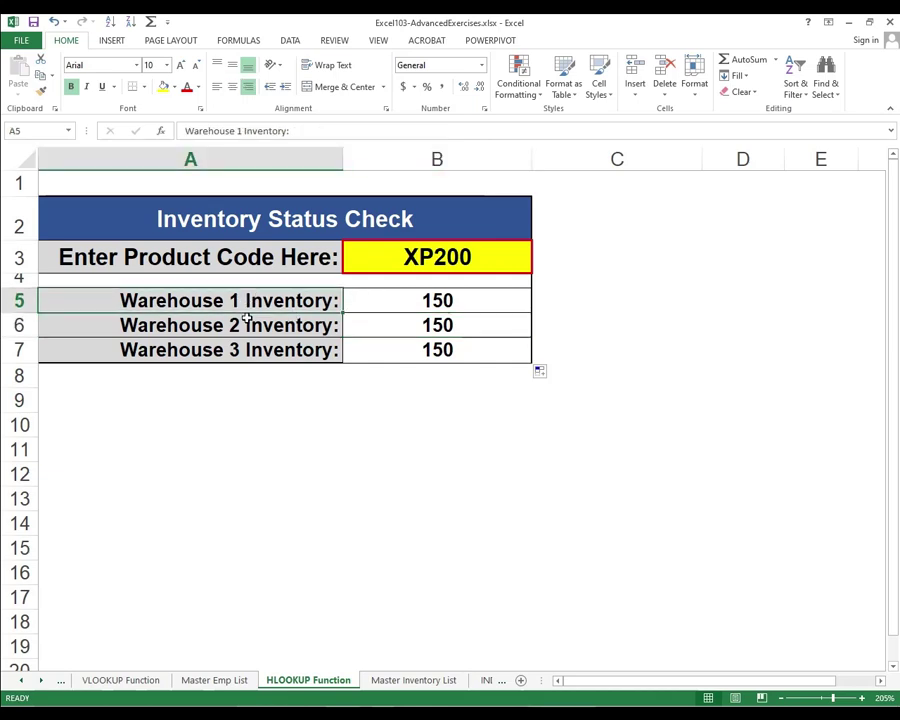
pyautogui.click(249, 322)
pyautogui.click(245, 348)
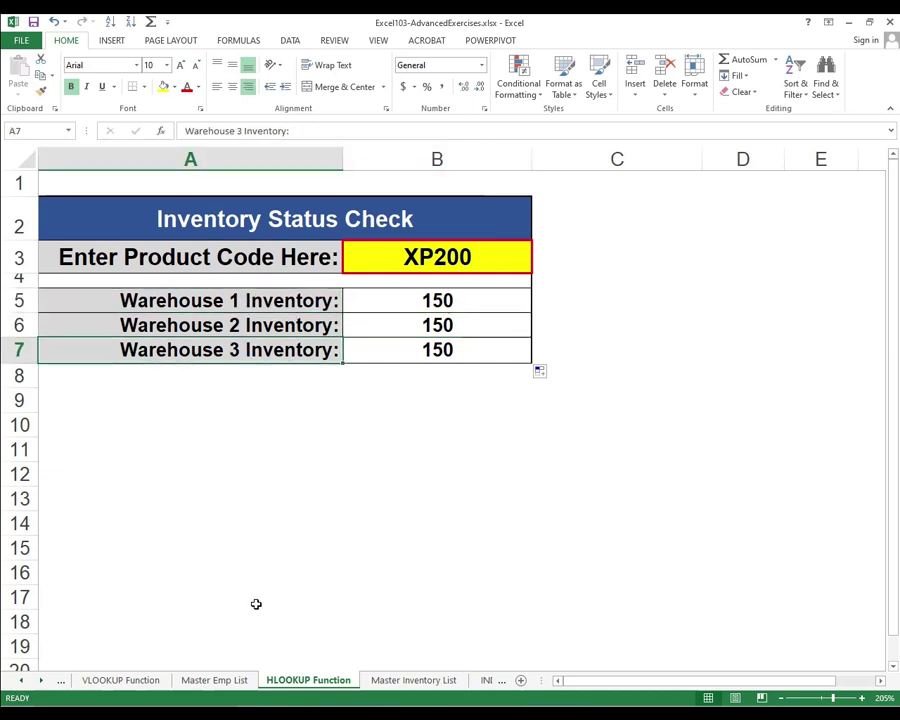
pyautogui.click(397, 682)
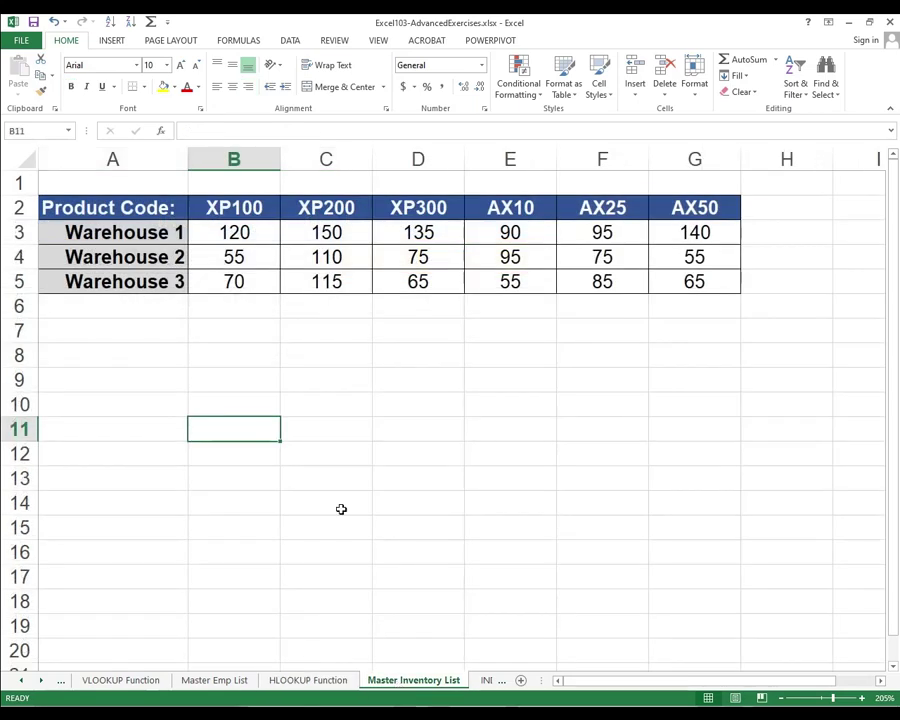
pyautogui.click(126, 232)
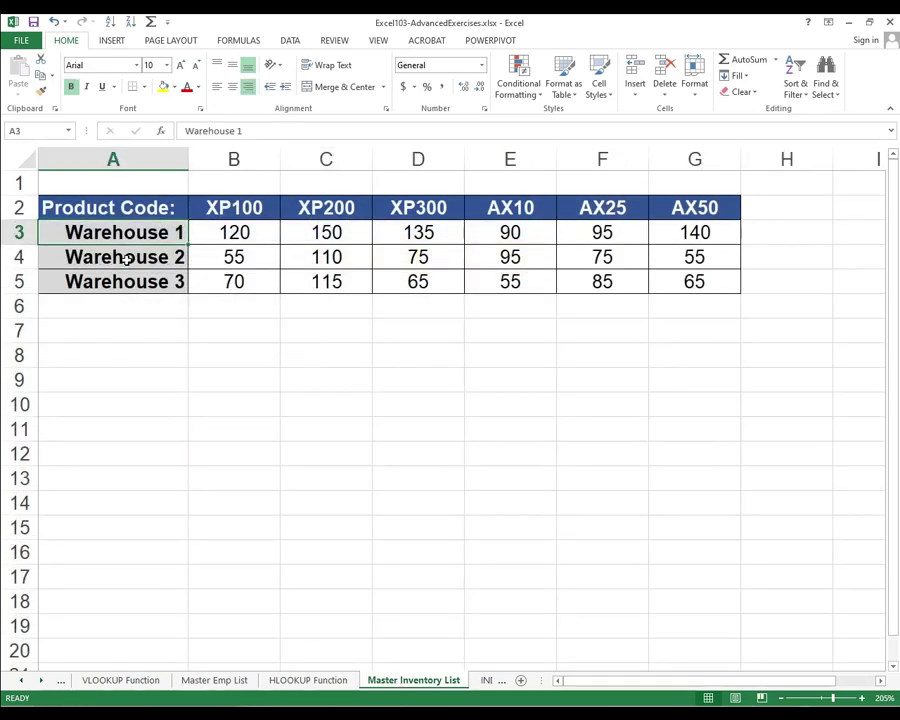
pyautogui.click(125, 257)
pyautogui.click(126, 282)
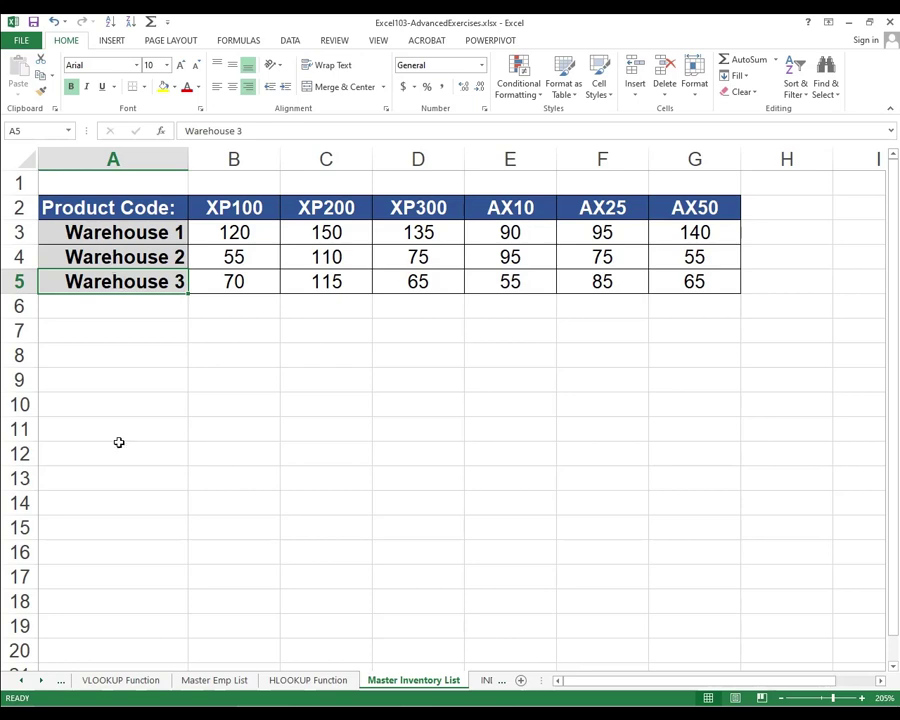
pyautogui.click(305, 681)
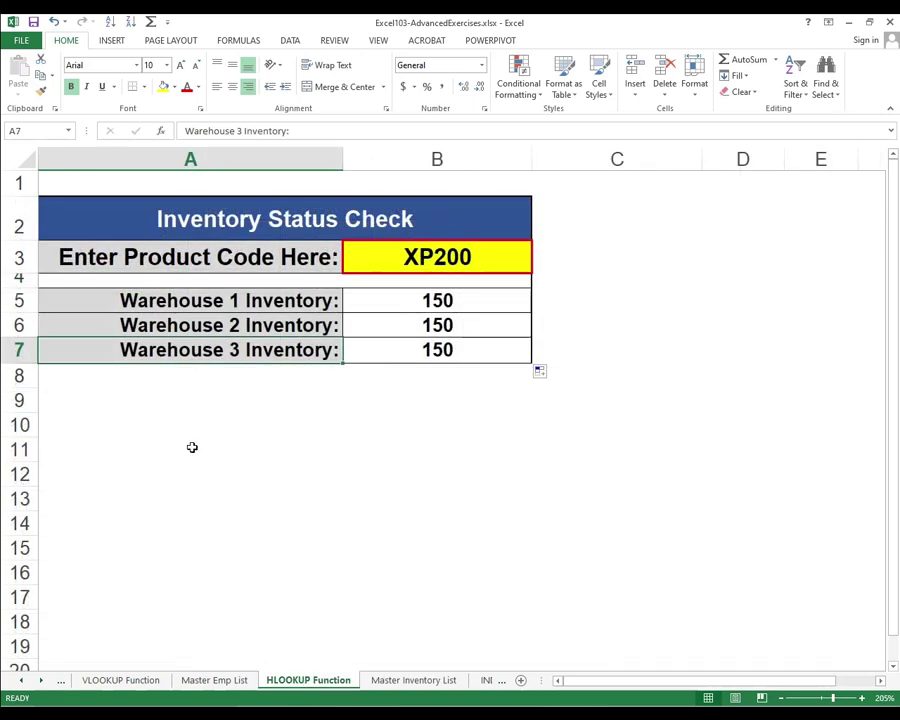
pyautogui.click(165, 296)
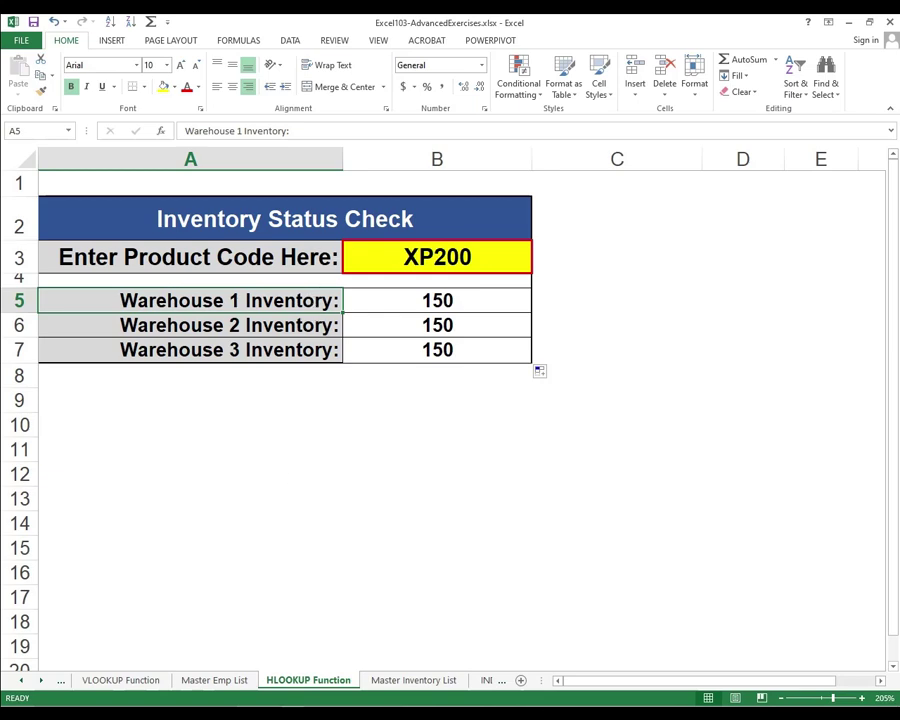
pyautogui.click(408, 679)
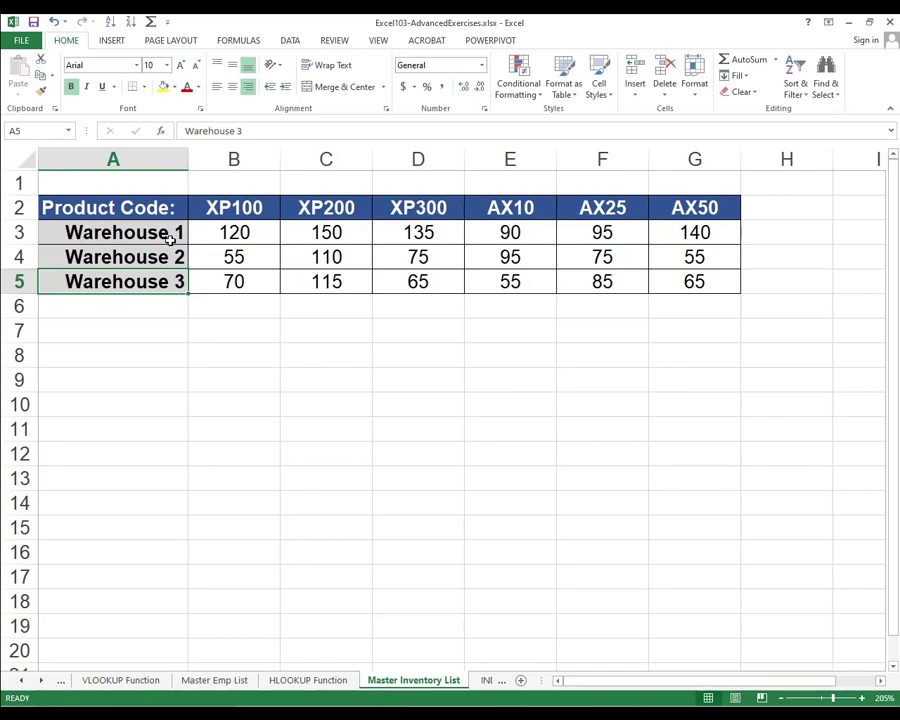
# Step: Clear the Warehouse 2 and Warehouse 3 inventory formulas in B6:B7 on the HLOOKUP Function sheet
pyautogui.click(311, 681)
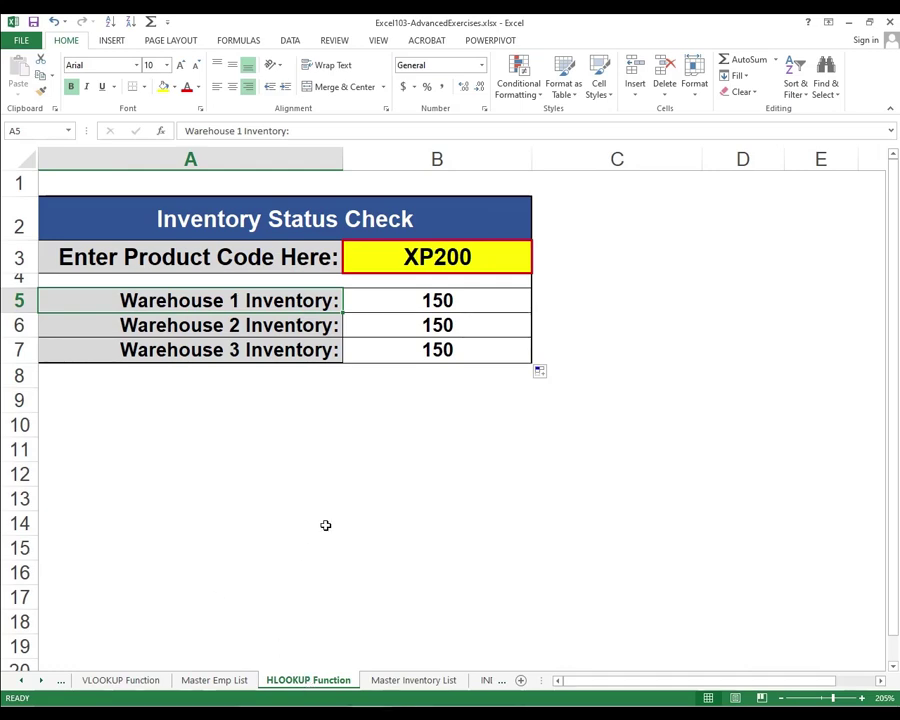
pyautogui.moveTo(437, 322); pyautogui.dragTo(437, 348)
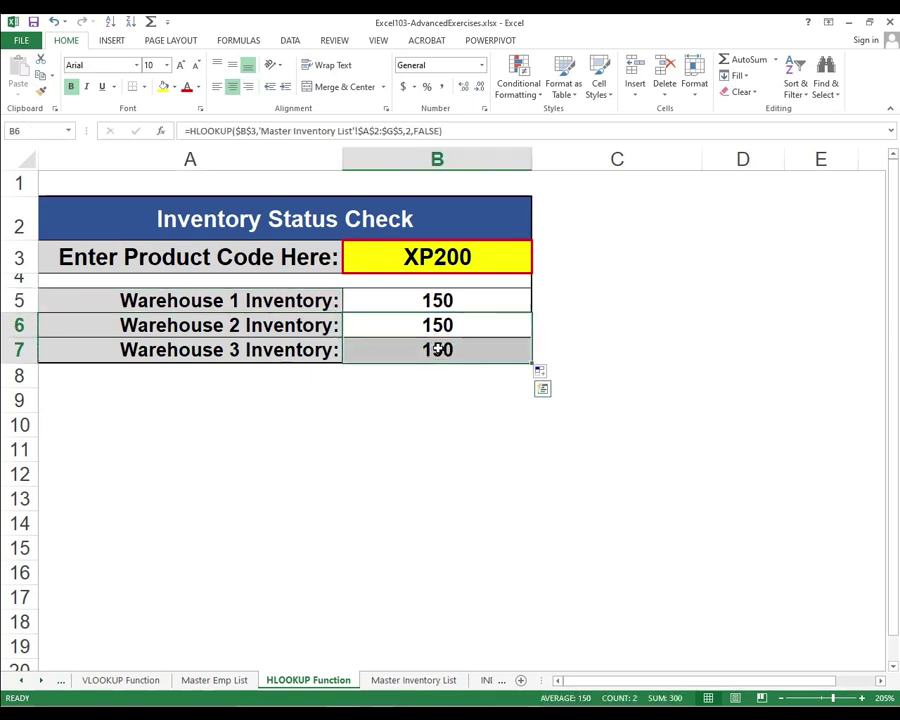
pyautogui.press('Delete')
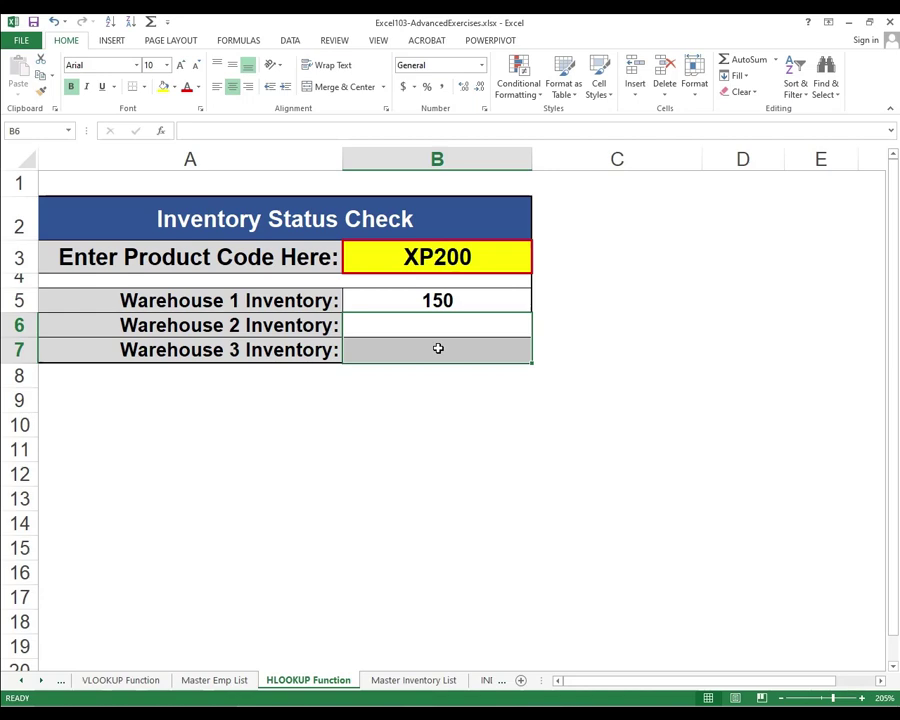
# Step: Check the row index argument of the B5 formula against the Warehouse 1 row on the Master Inventory List sheet
pyautogui.doubleClick(450, 299)
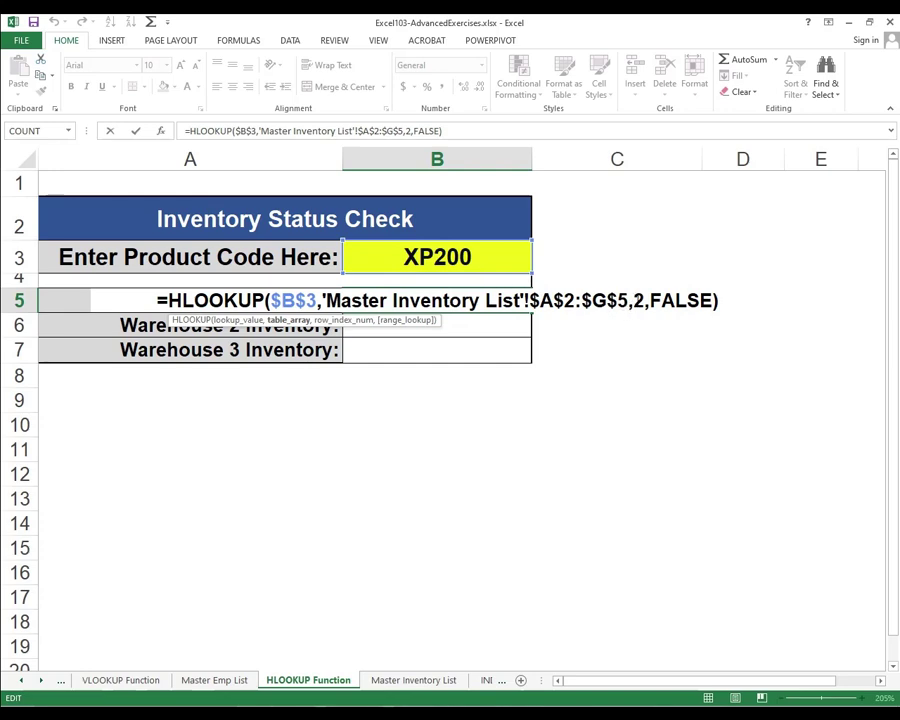
pyautogui.click(638, 300)
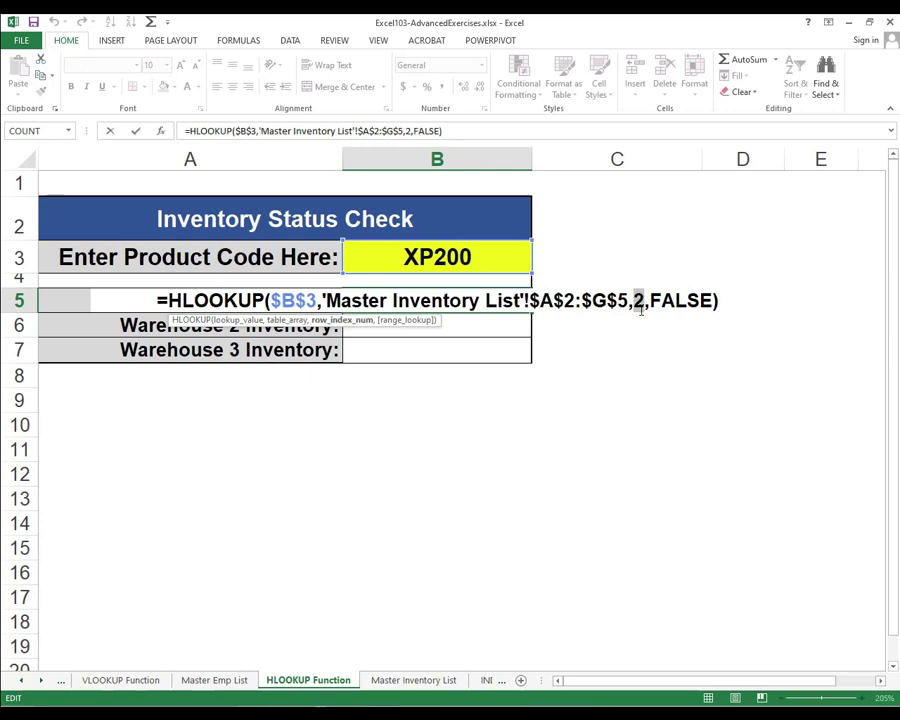
pyautogui.hotkey('ctrl', 'Return')
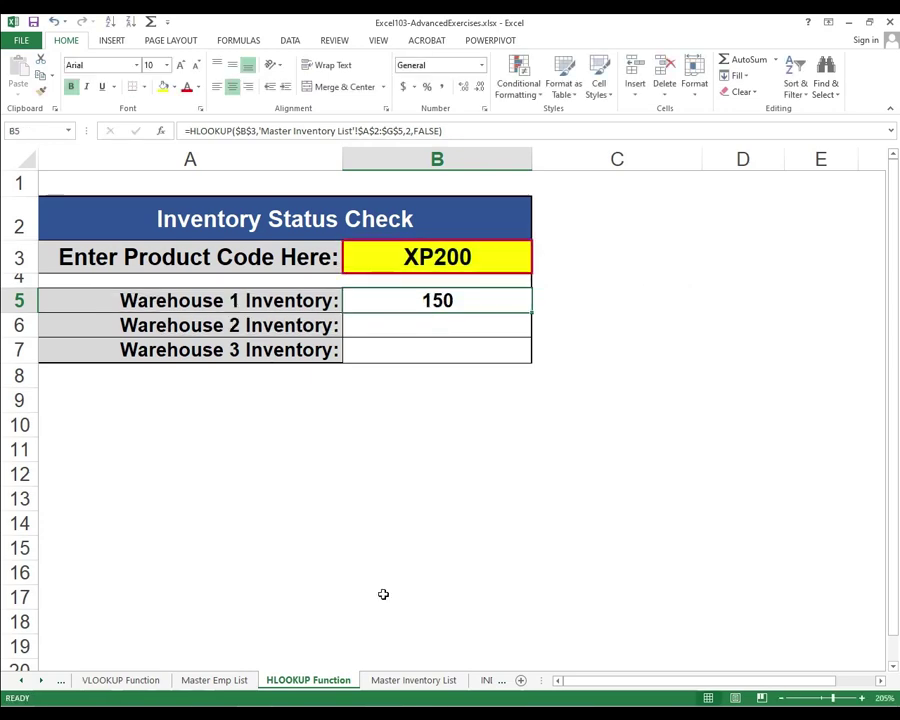
pyautogui.click(410, 680)
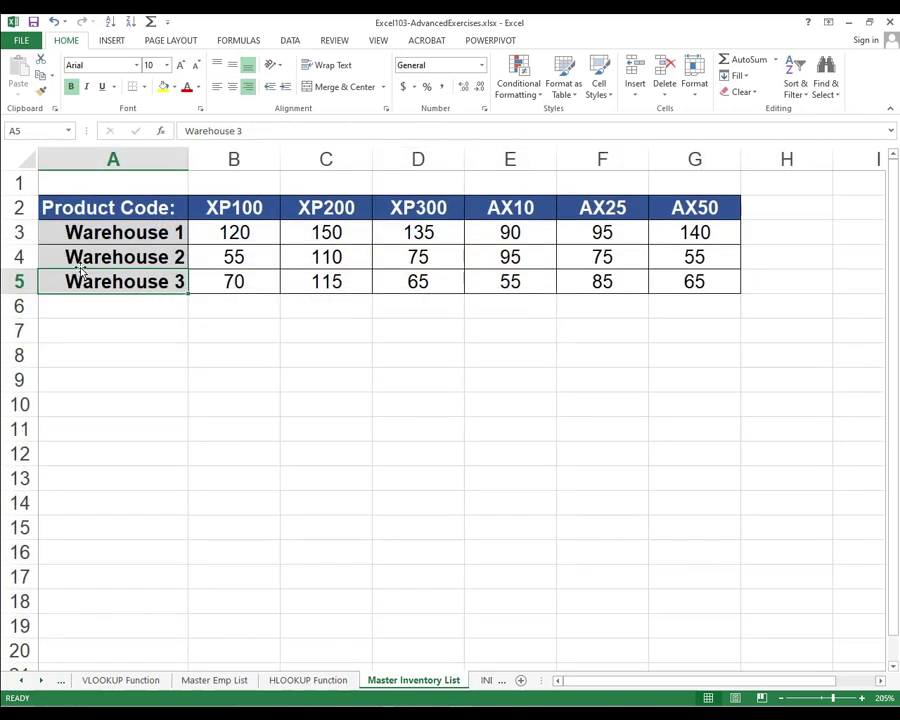
pyautogui.click(72, 232)
pyautogui.moveTo(72, 232); pyautogui.dragTo(366, 235)
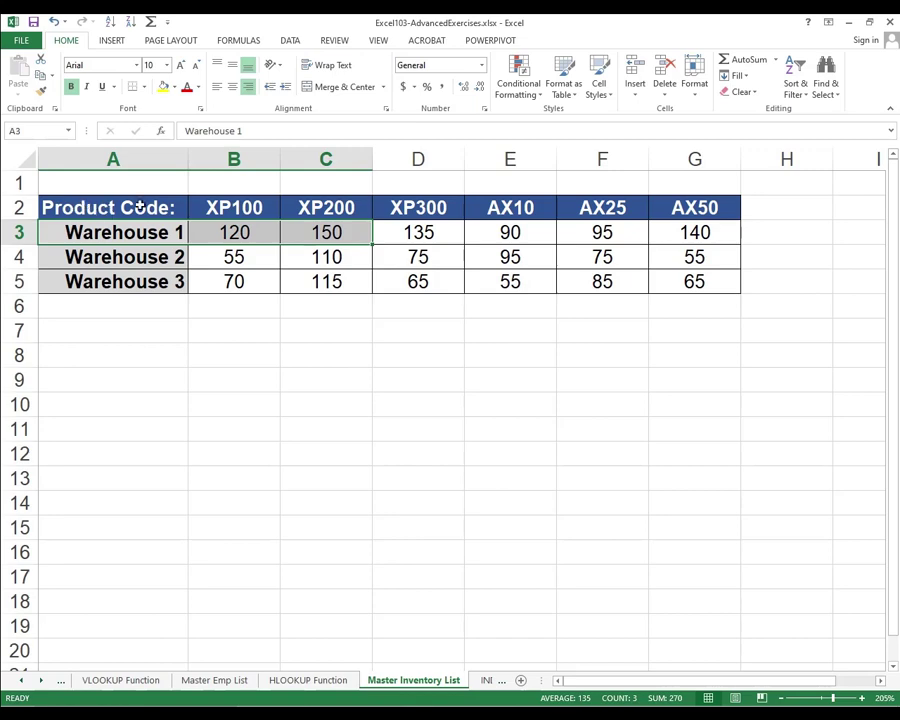
pyautogui.click(121, 184)
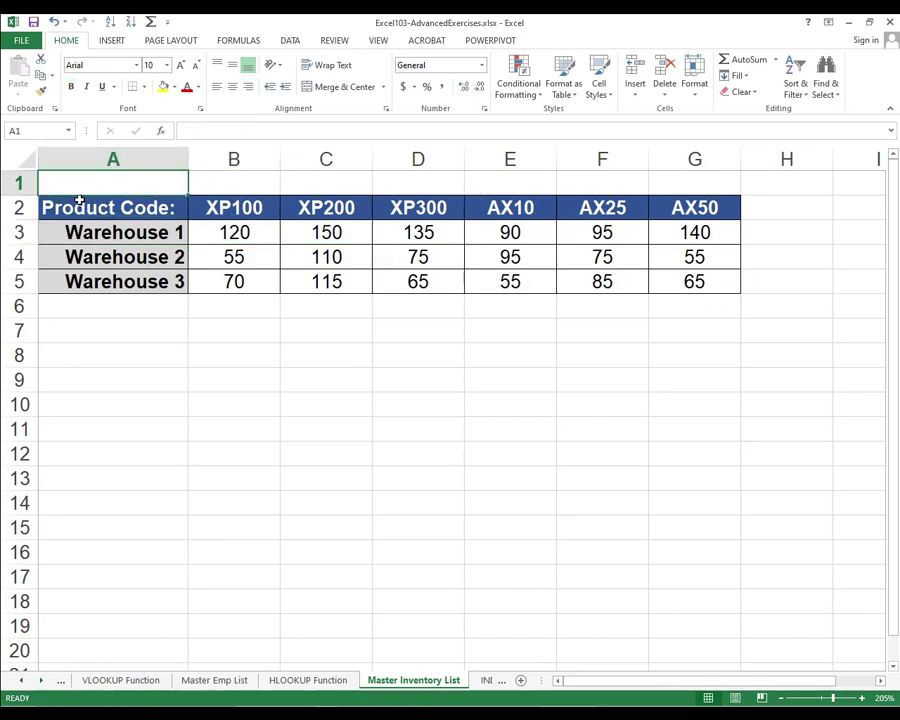
pyautogui.click(12, 209)
pyautogui.click(12, 231)
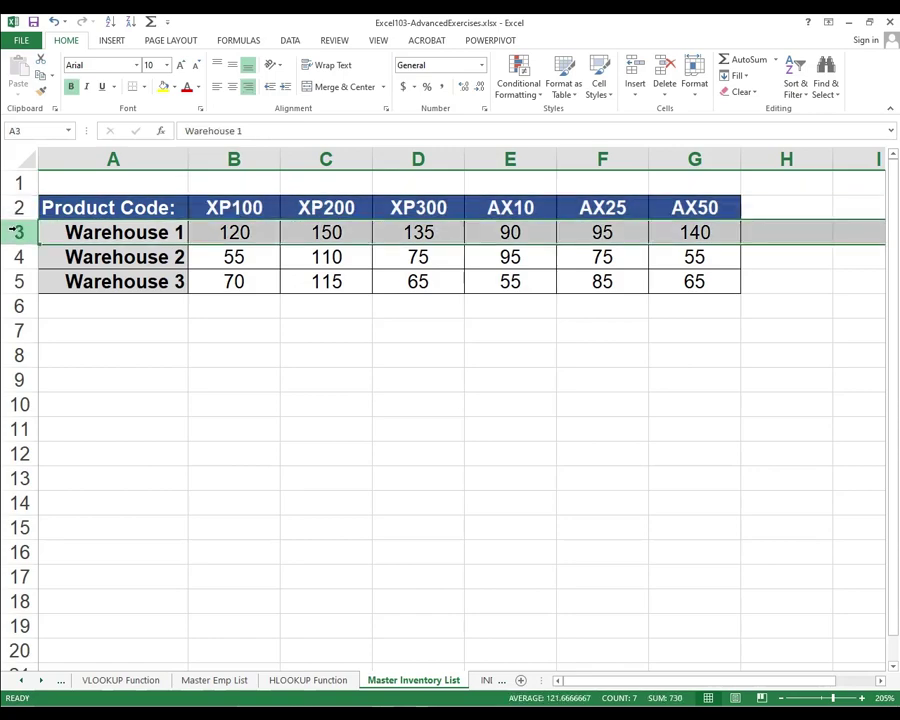
# Step: Replace the hard-coded row index 2 in the B5 HLOOKUP formula on the HLOOKUP Function sheet with the start of a MATCH function
pyautogui.click(314, 680)
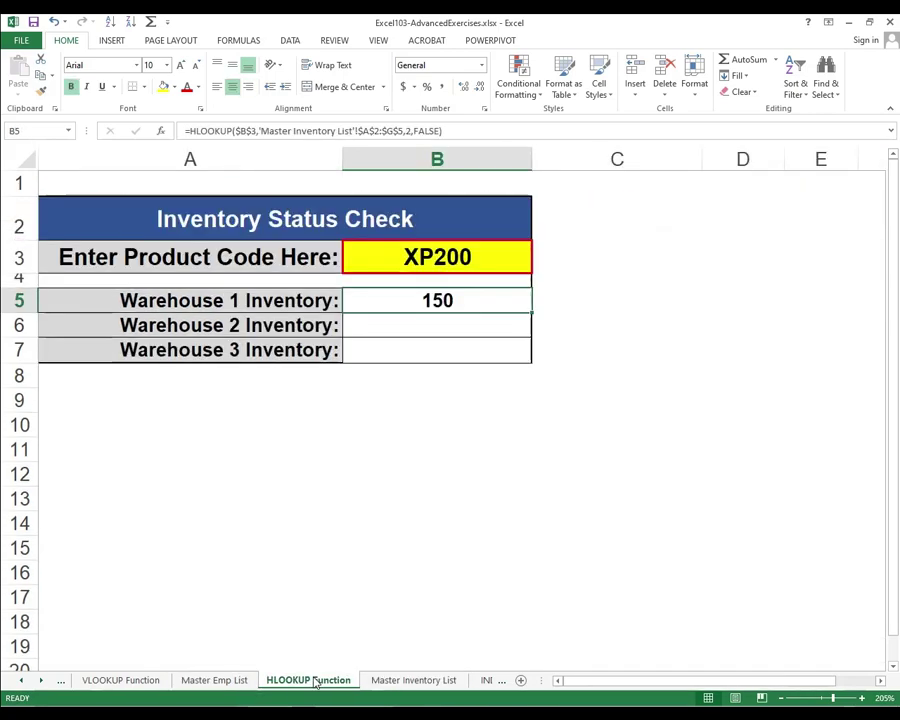
pyautogui.doubleClick(440, 301)
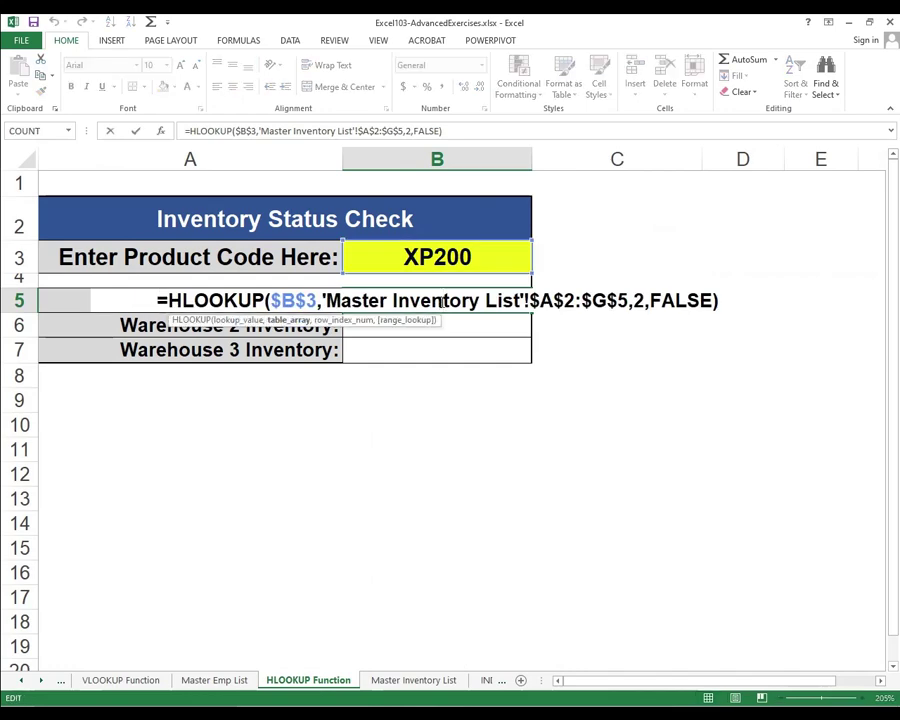
pyautogui.click(633, 301)
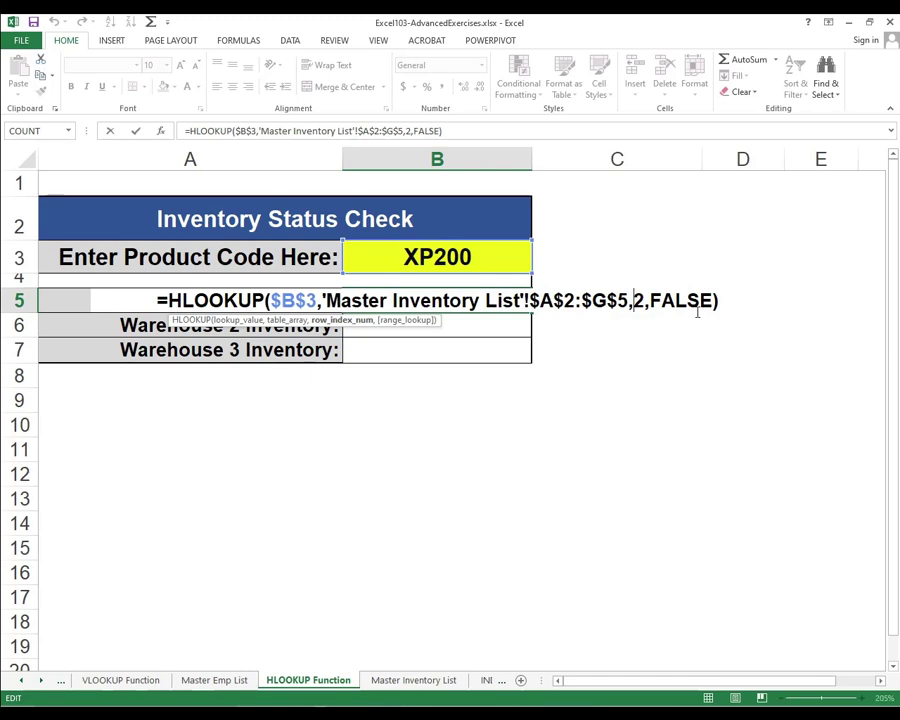
pyautogui.press('Delete')
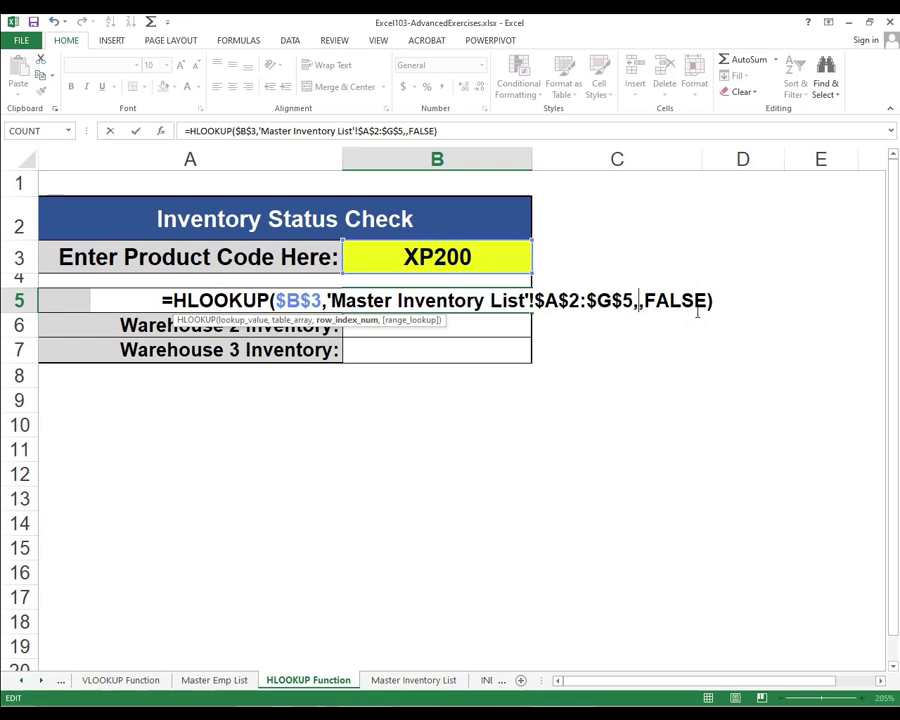
pyautogui.write('matc')
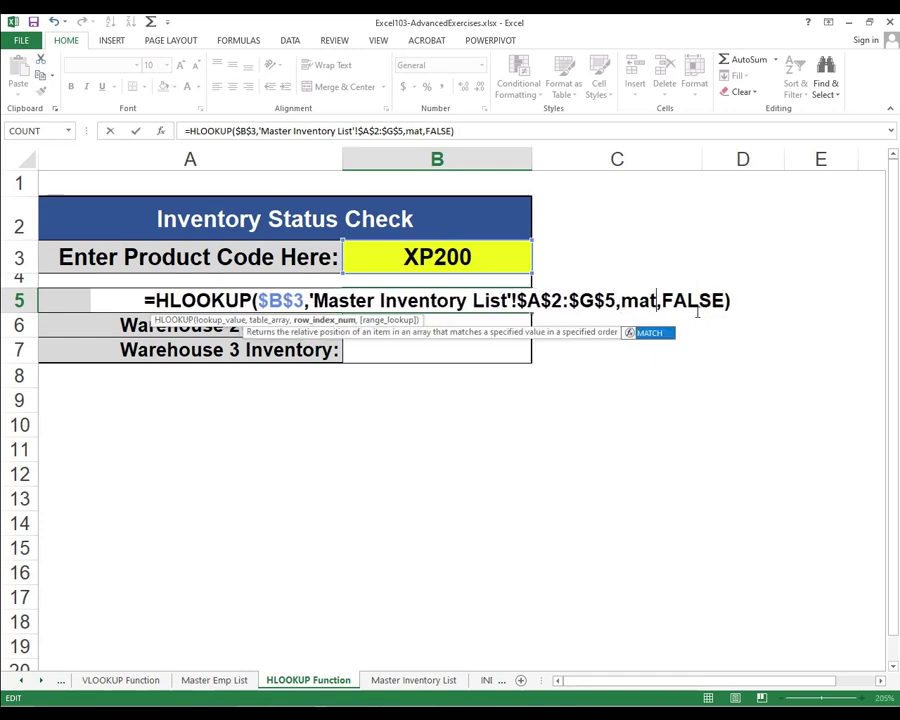
pyautogui.write('h*')
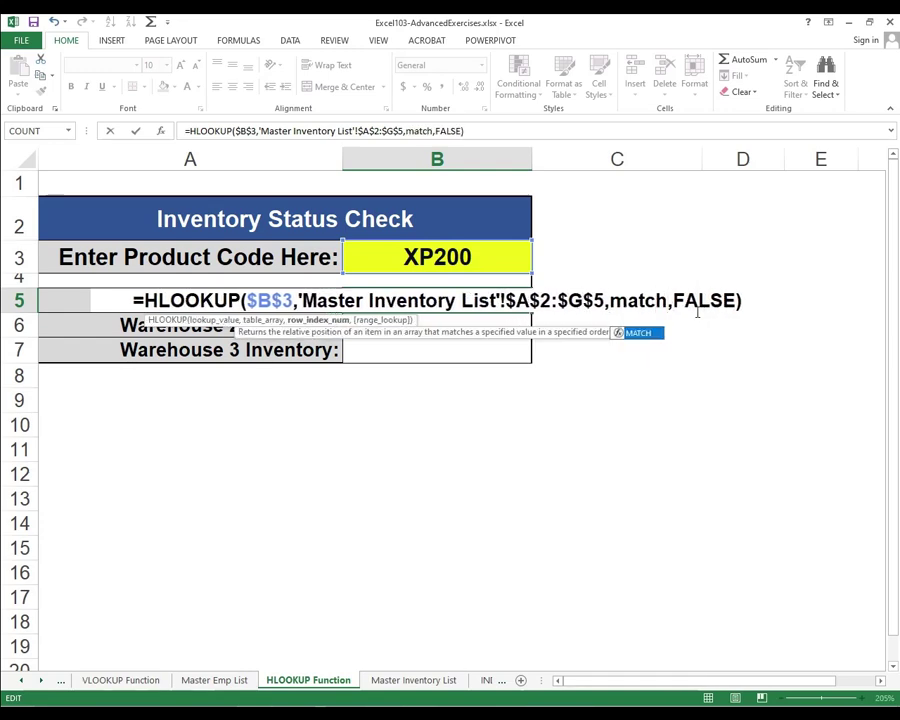
pyautogui.press('BackSpace')
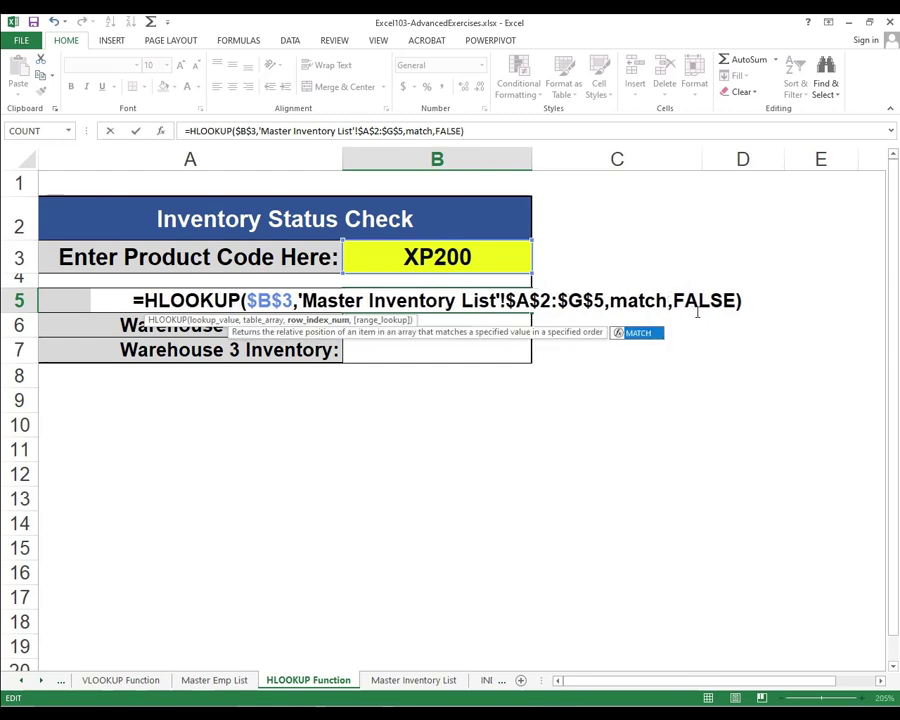
pyautogui.press('super+space')
pyautogui.write('(')
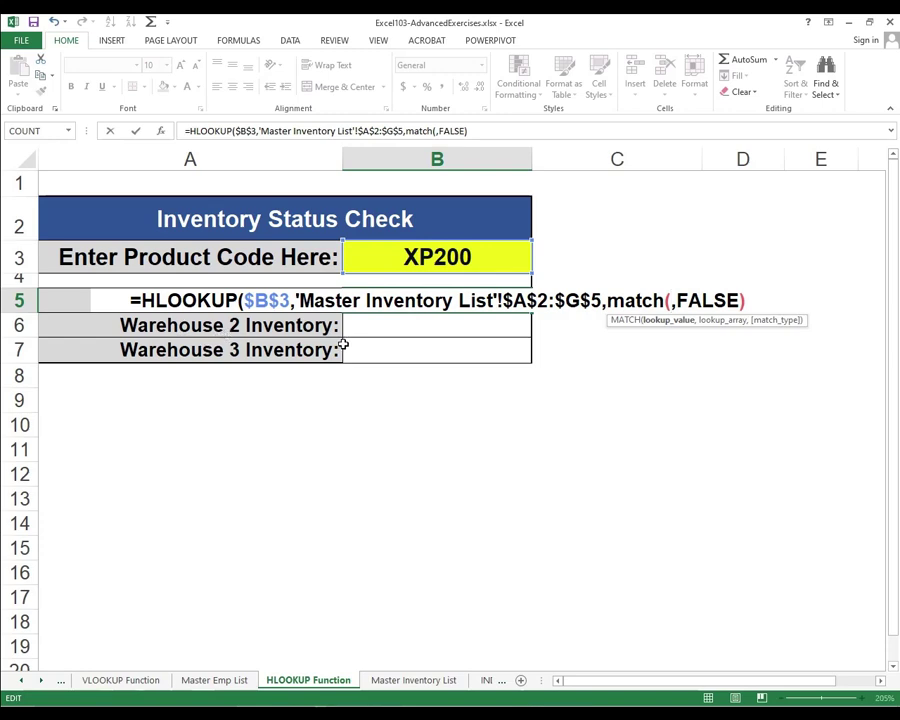
# Step: Set the MATCH lookup value in the B5 formula to the first 11 characters of A5 with LEFT(A5,11)
pyautogui.write('A5')
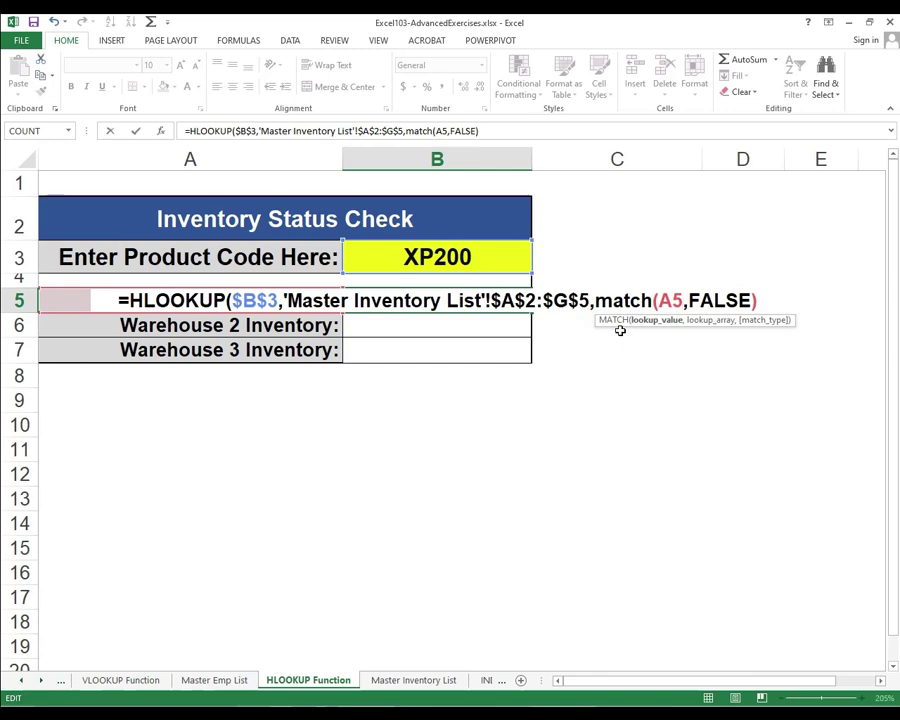
pyautogui.press('Left')
pyautogui.press('Left')
pyautogui.write('L')
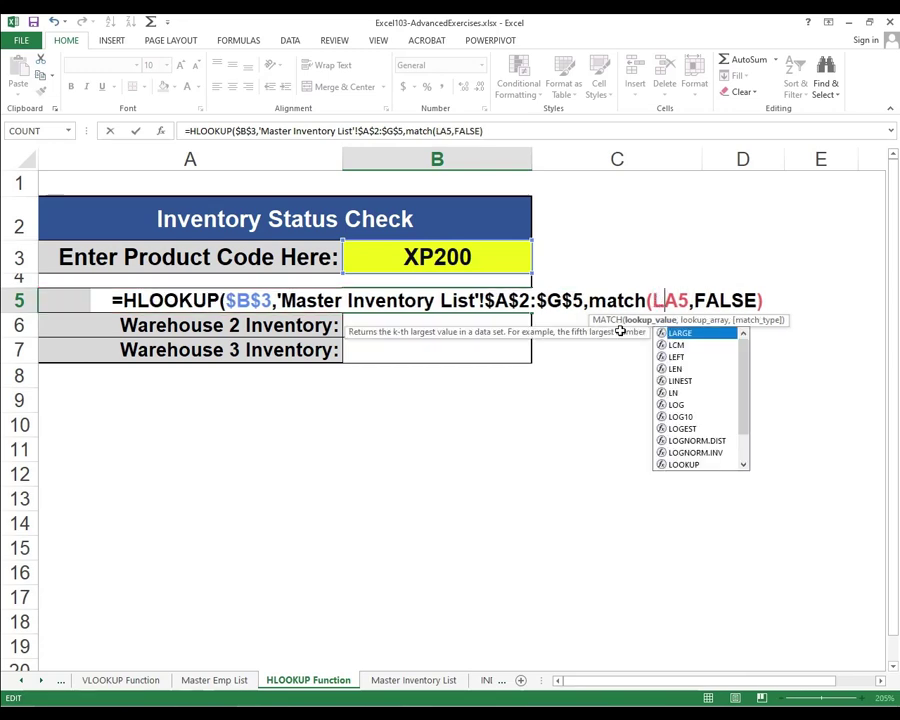
pyautogui.write('EFT')
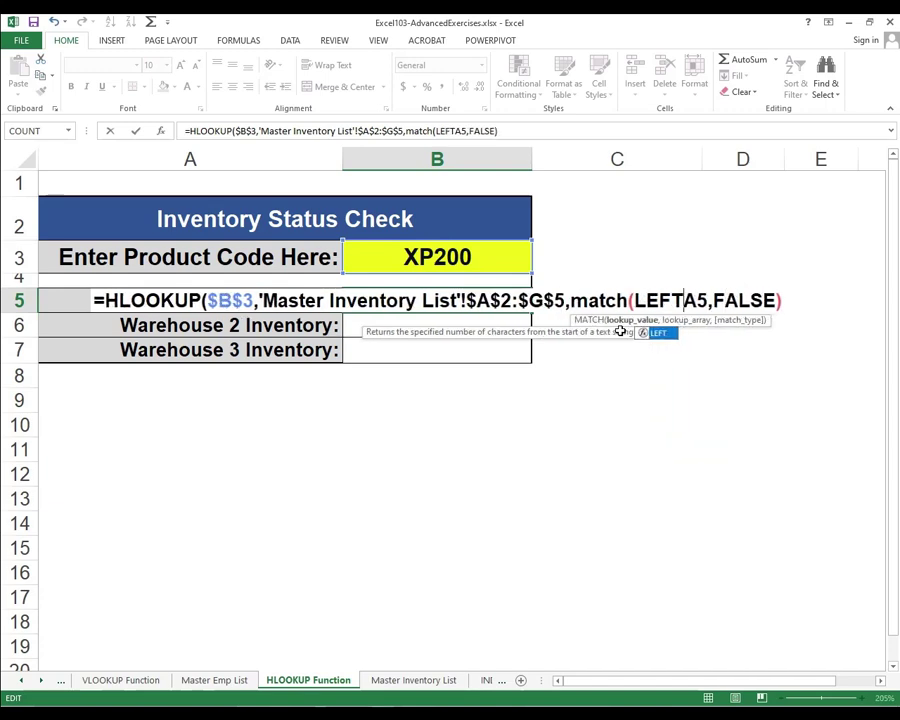
pyautogui.write('(')
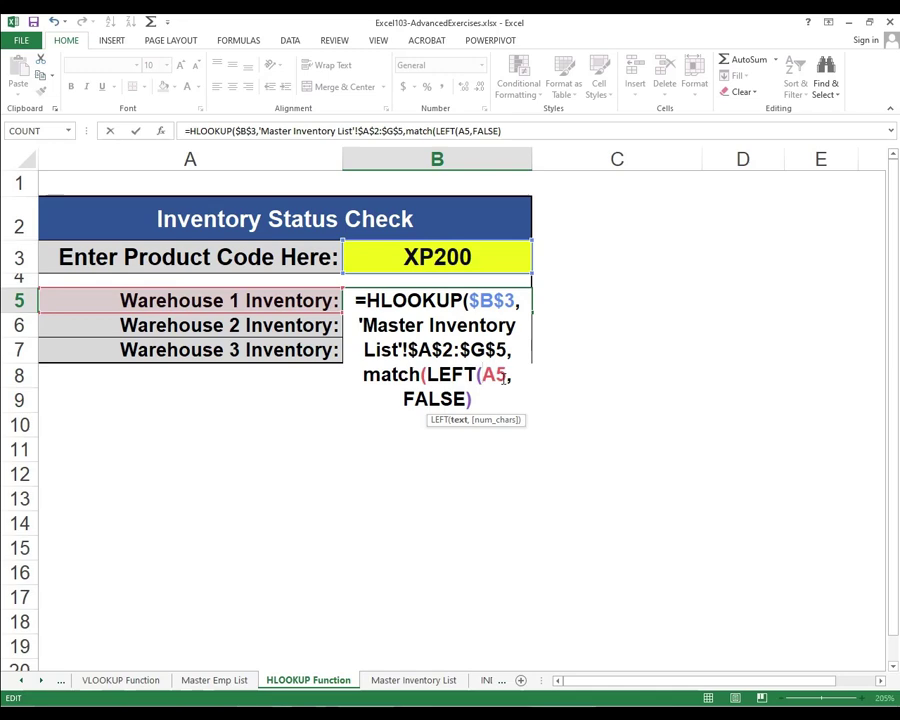
pyautogui.press('Right')
pyautogui.press('Left')
pyautogui.write(',')
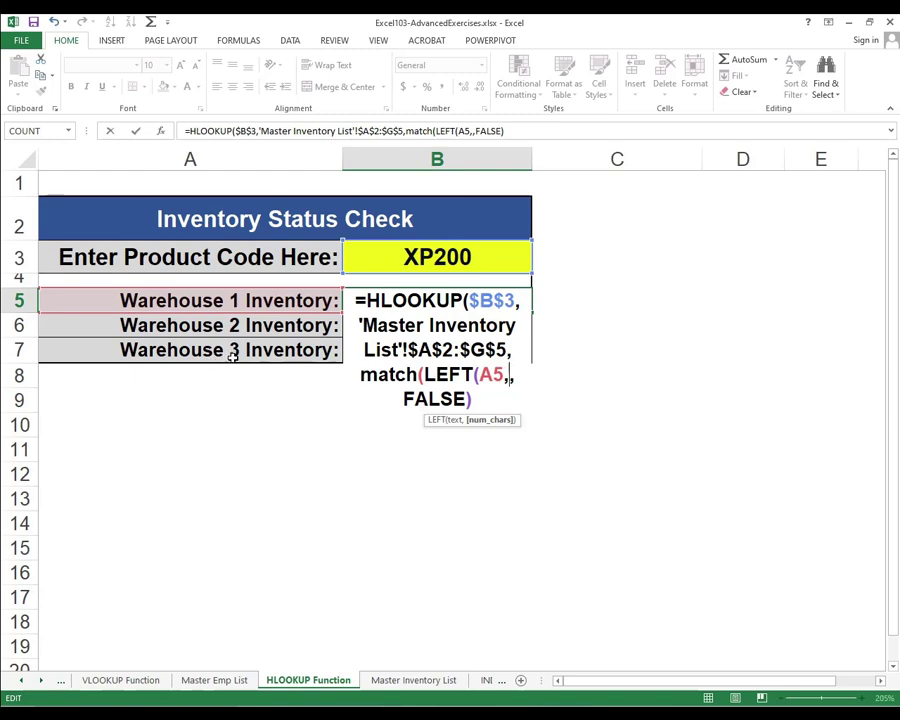
pyautogui.write('11')
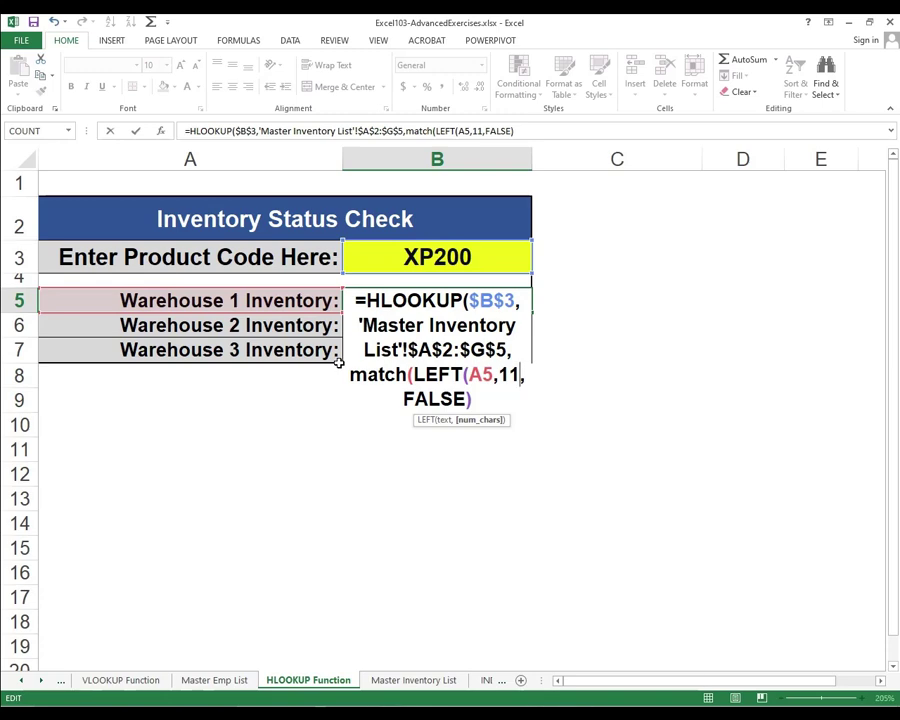
pyautogui.write(')')
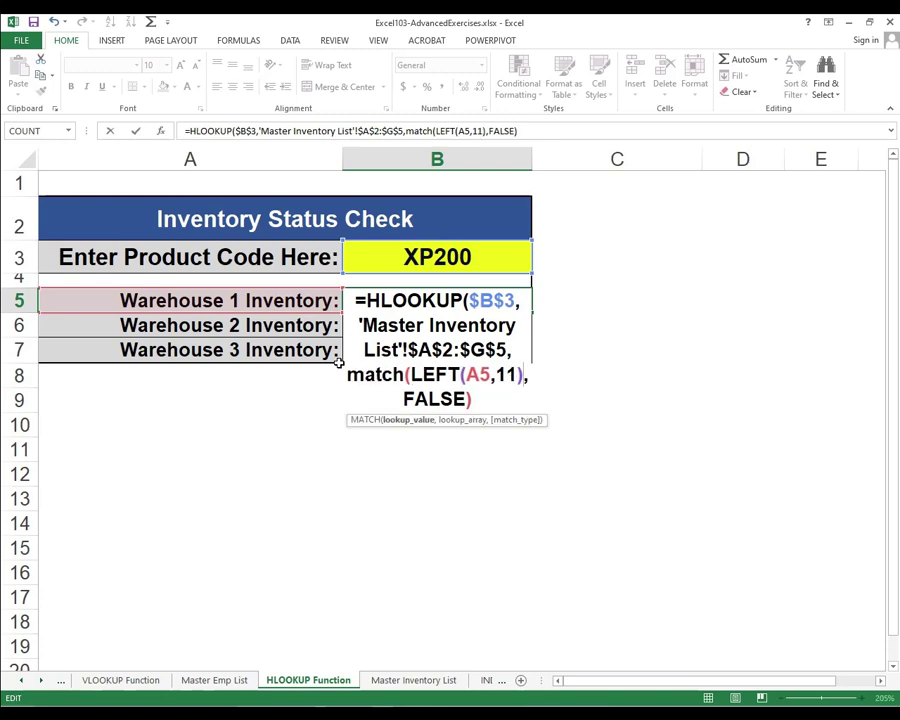
# Step: Add the range A2:A5 of the Master Inventory List sheet as the MATCH lookup array
pyautogui.write(',')
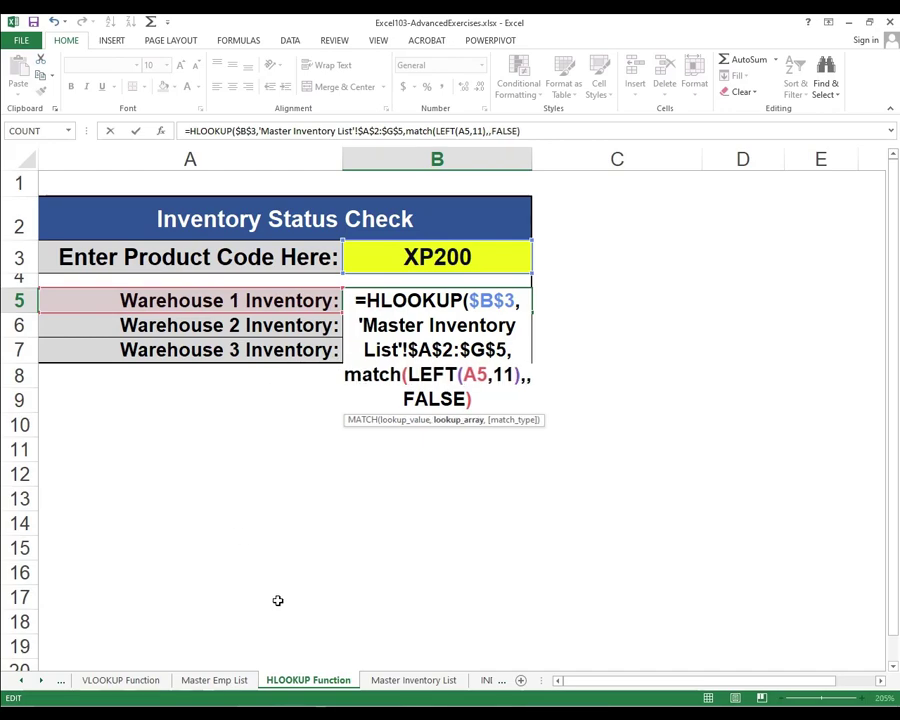
pyautogui.click(405, 681)
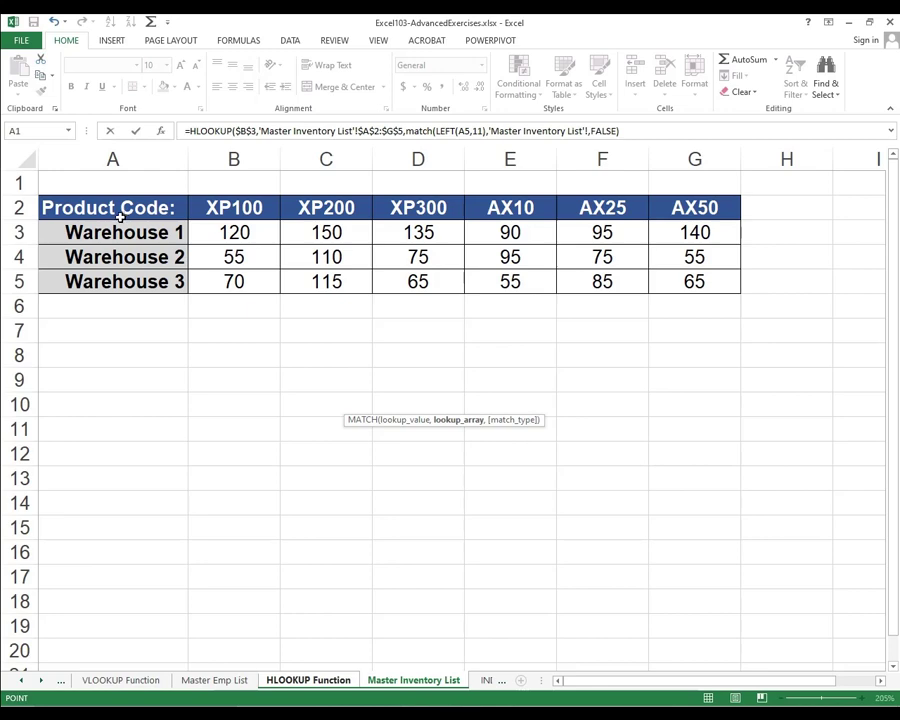
pyautogui.moveTo(115, 208); pyautogui.dragTo(120, 281)
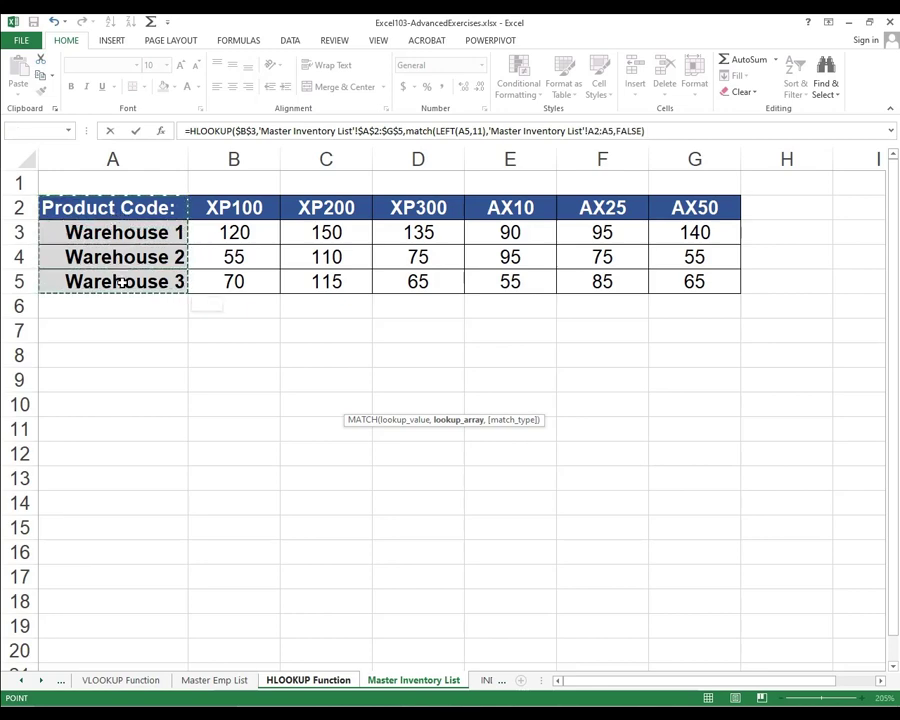
# Step: Make the MATCH lookup array reference absolute as $A$2:$A$5 in the B5 formula
pyautogui.click(589, 131)
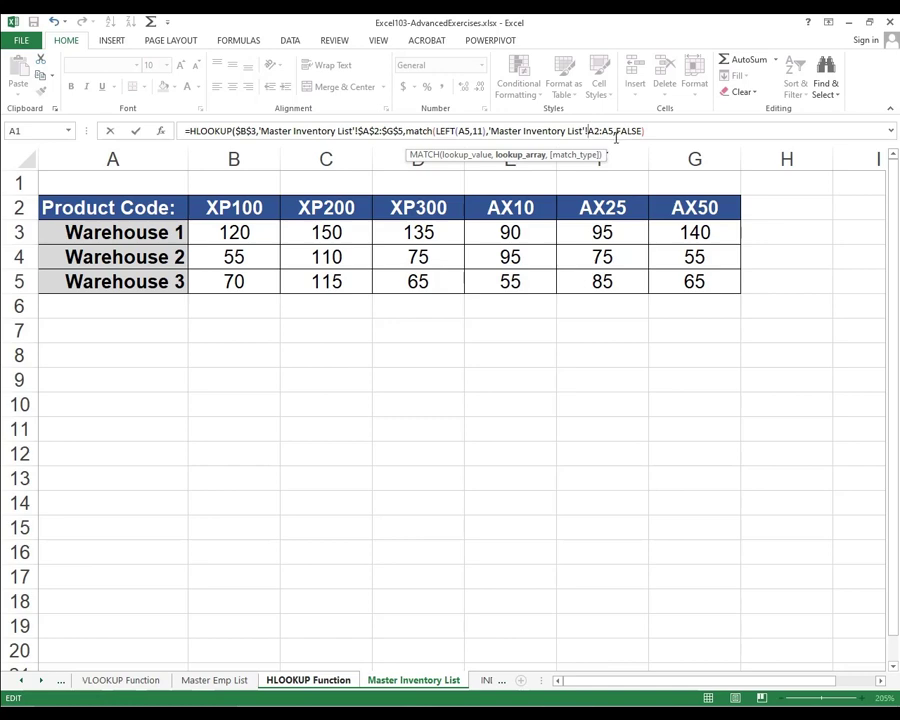
pyautogui.hotkey('shift', 'Right')
pyautogui.hotkey('shift', 'Right')
pyautogui.hotkey('shift', 'Right')
pyautogui.hotkey('shift', 'Right')
pyautogui.hotkey('shift', 'Right')
pyautogui.press('F4')
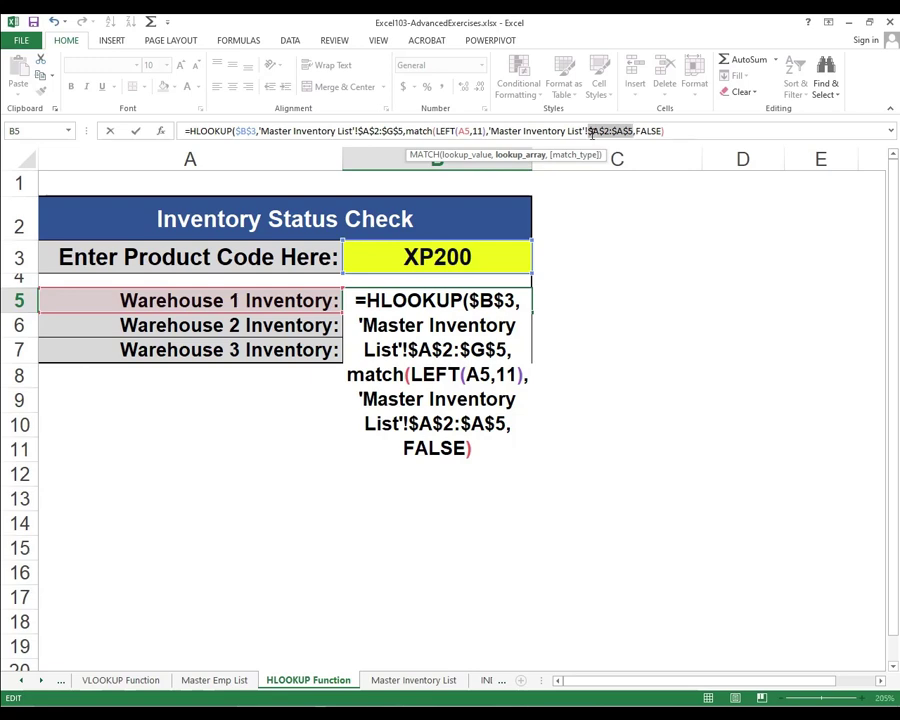
# Step: Complete the nested MATCH function with exact match type 0 and a closing parenthesis, and enter the B5 formula
pyautogui.click(636, 131)
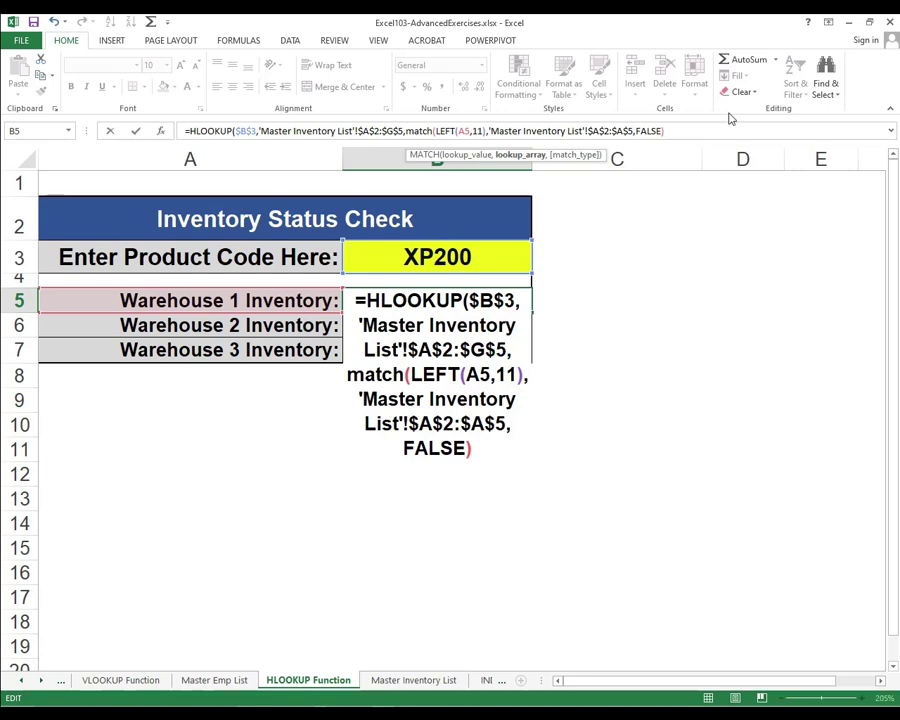
pyautogui.write(',')
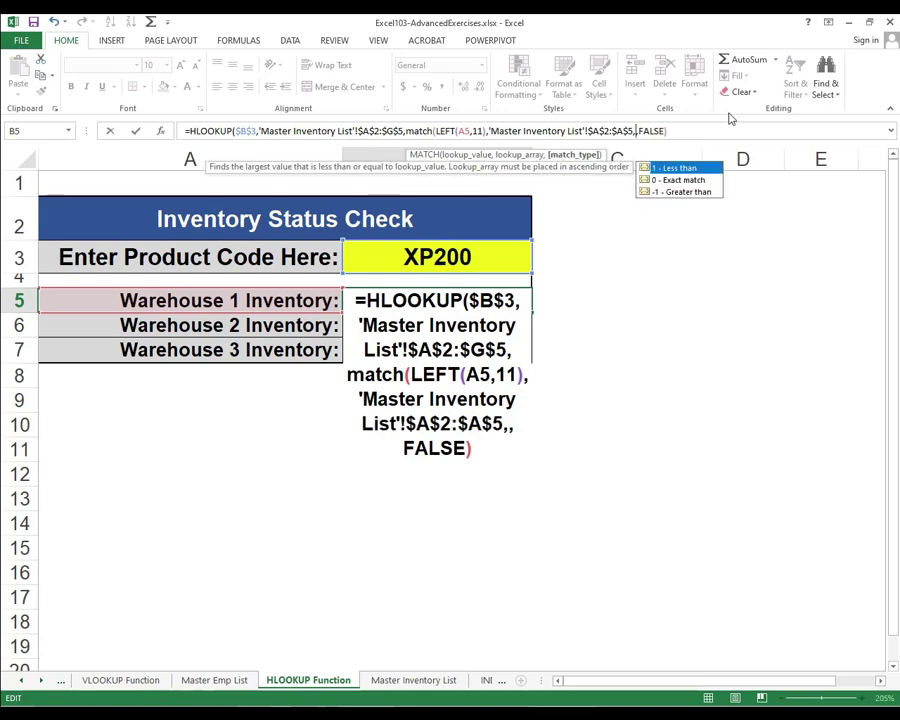
pyautogui.write('0')
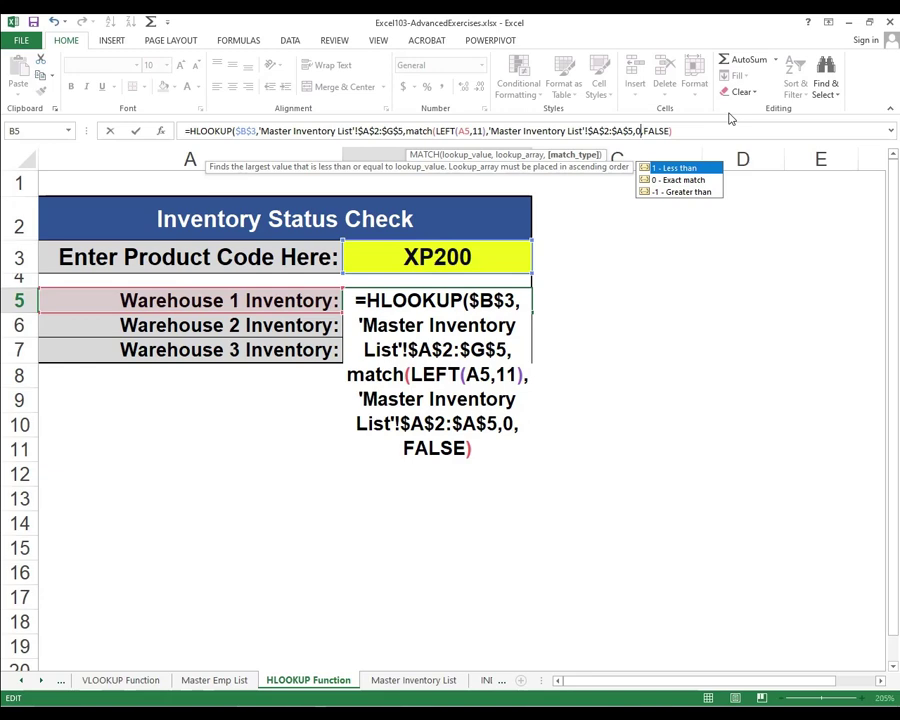
pyautogui.write(')')
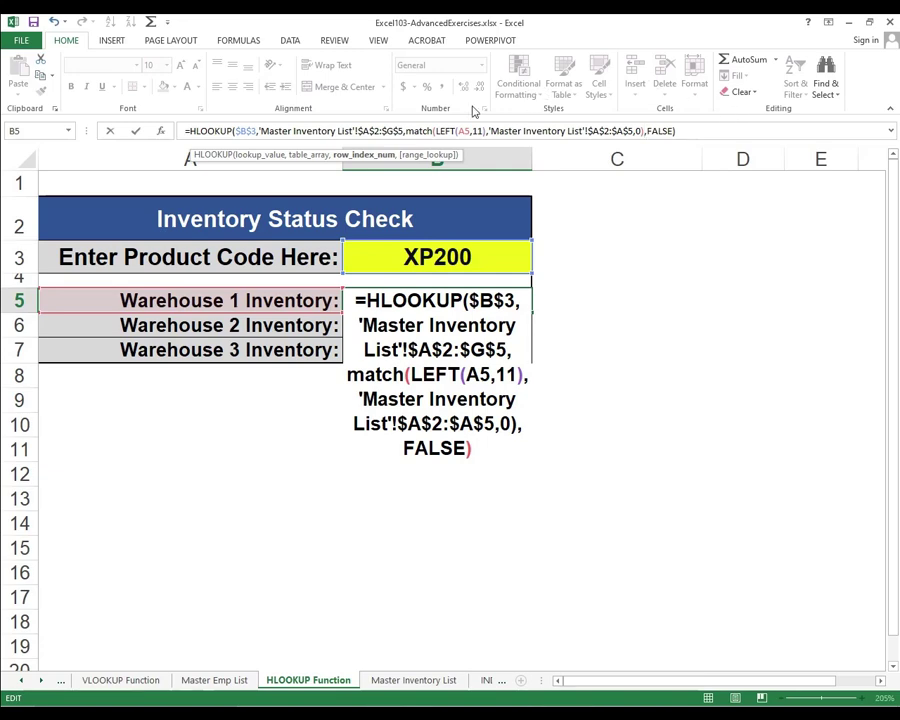
pyautogui.moveTo(406, 130); pyautogui.dragTo(647, 133)
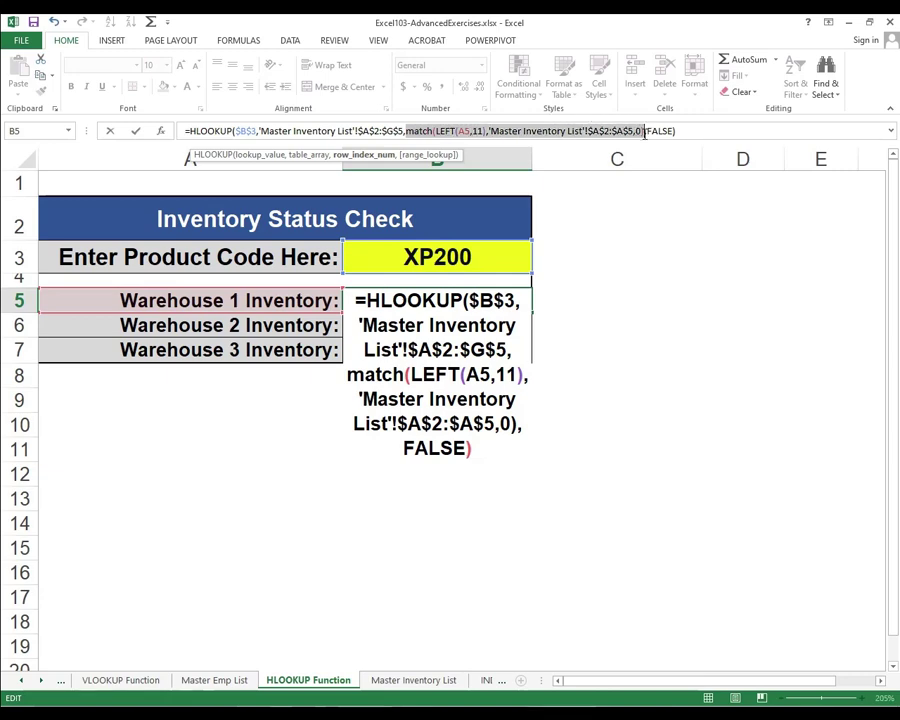
pyautogui.click(656, 131)
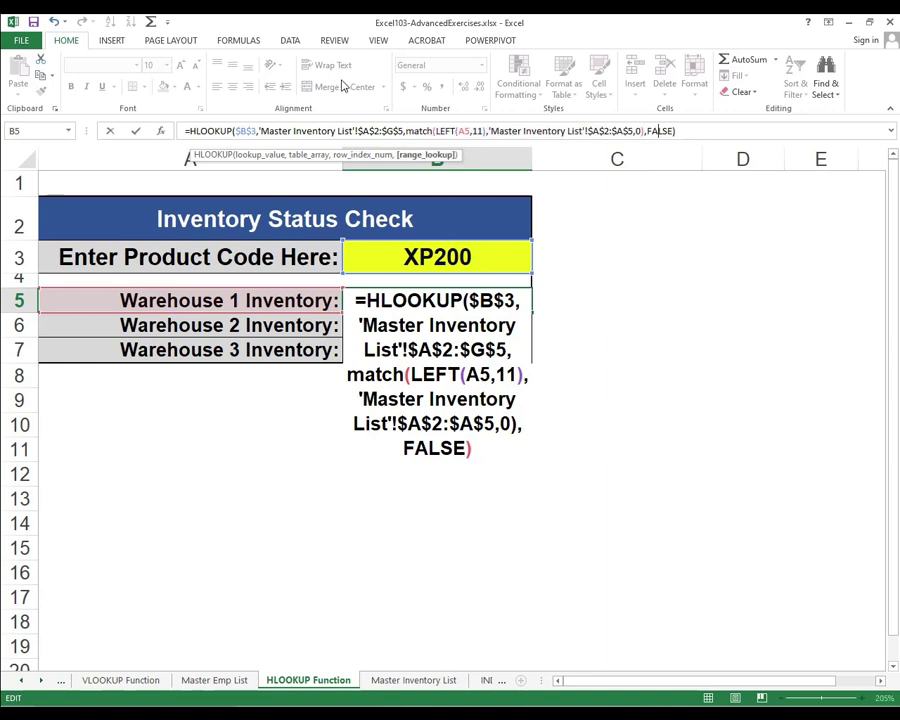
pyautogui.click(140, 134)
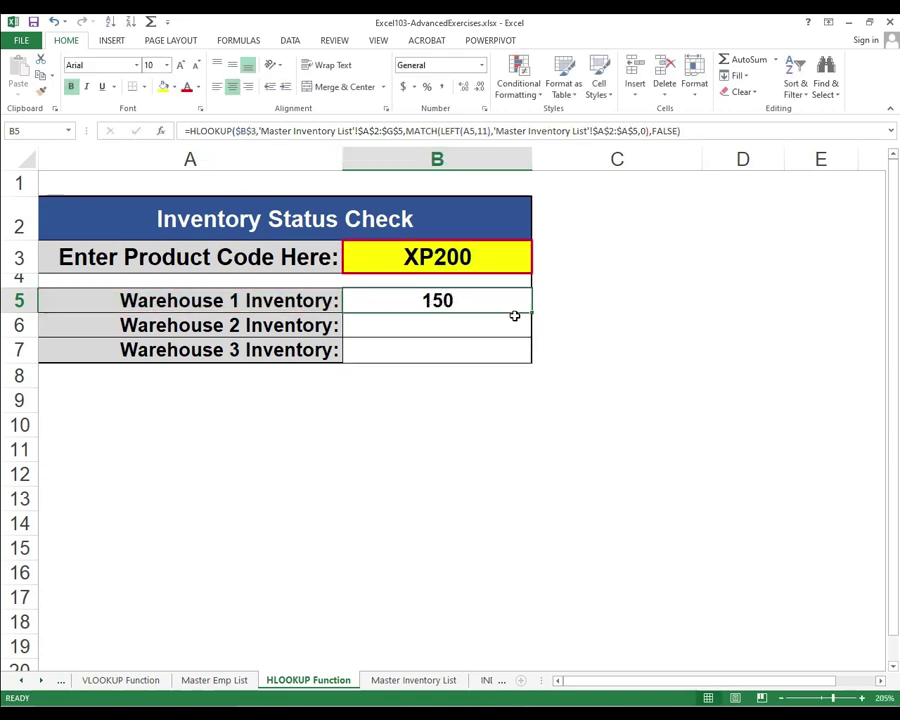
# Step: Fill the B5 formula down through B7 for Warehouse 2 and Warehouse 3, and check the copied formula in B6
pyautogui.moveTo(530, 314); pyautogui.dragTo(527, 354)
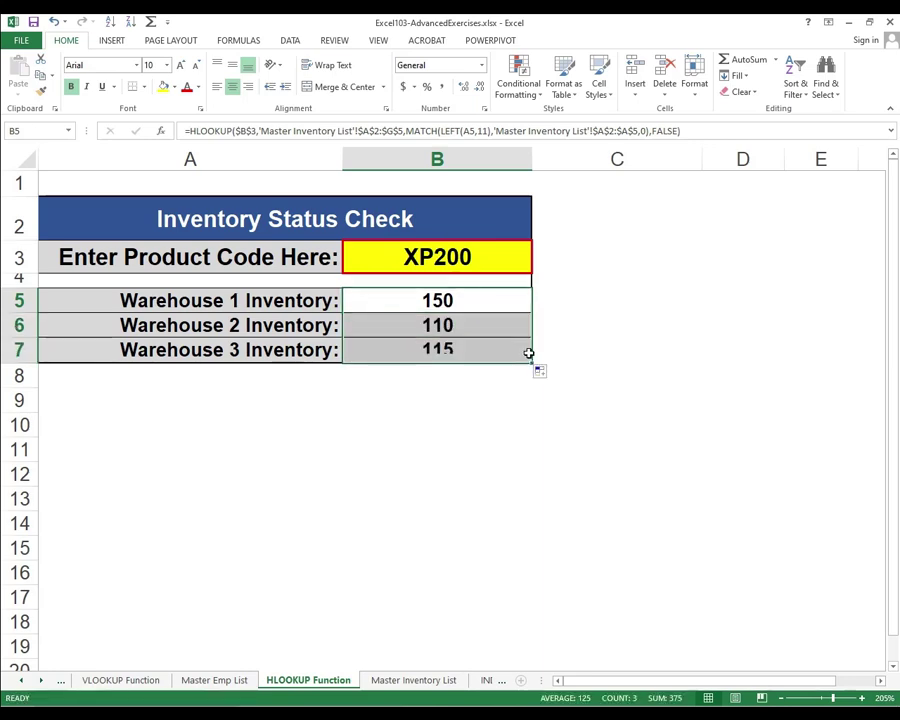
pyautogui.click(467, 381)
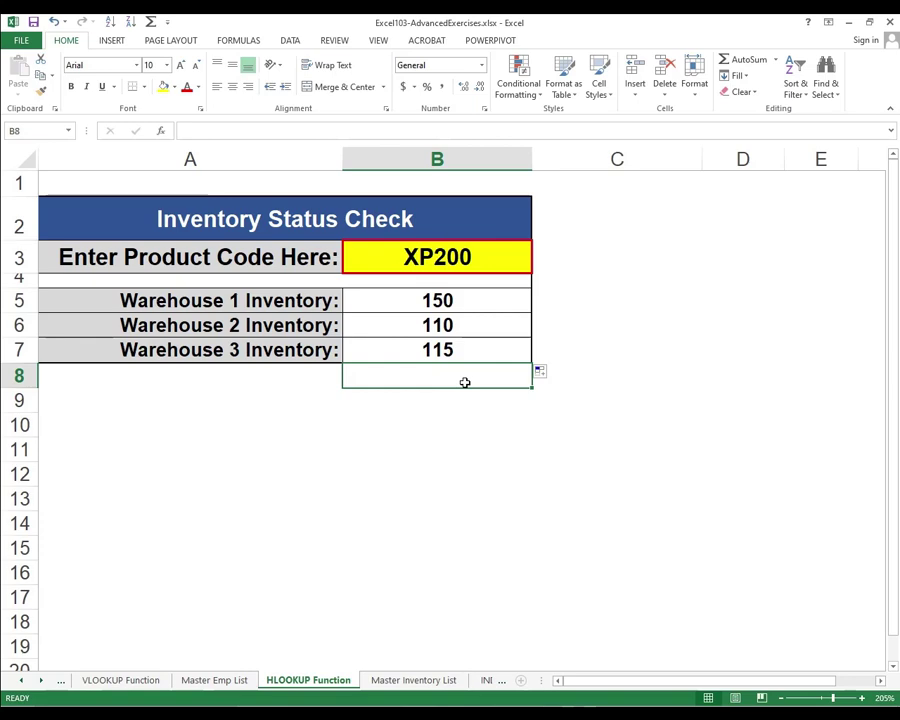
pyautogui.click(464, 324)
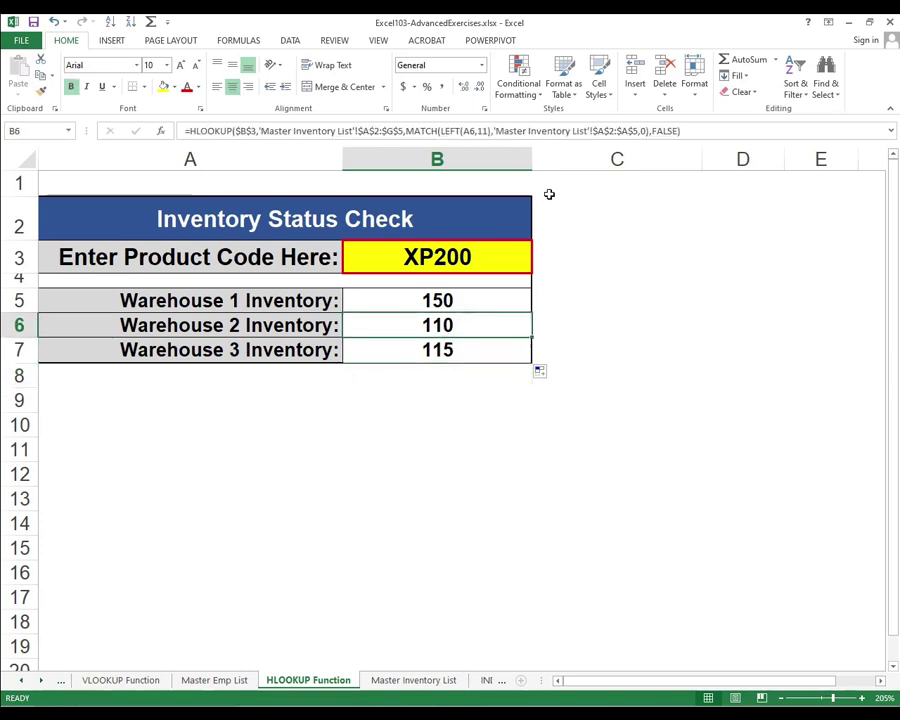